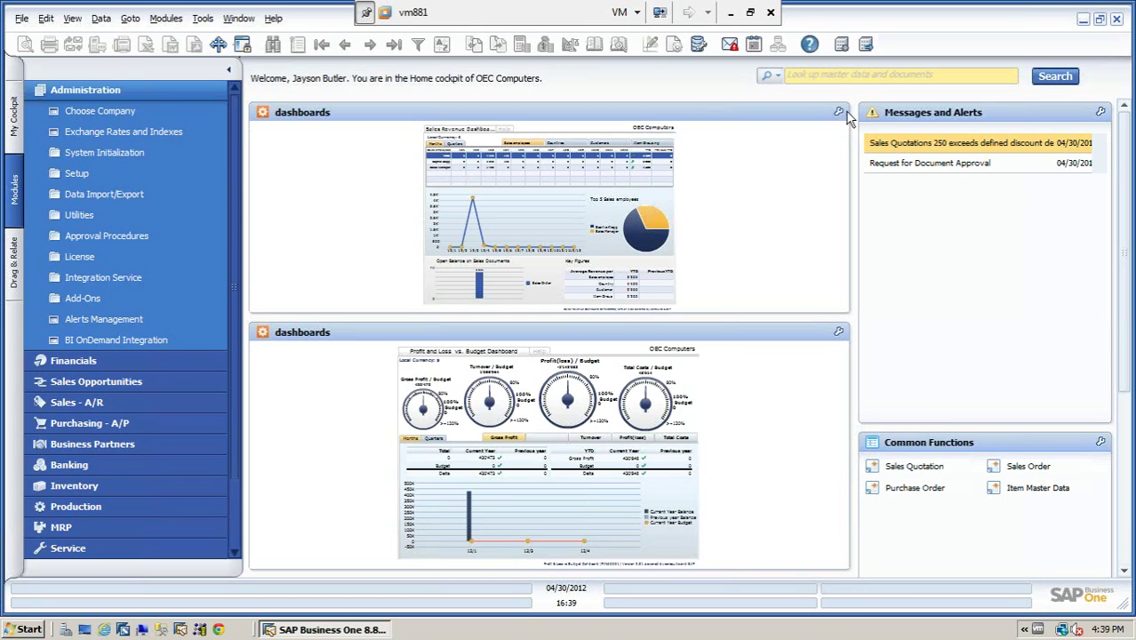
- Open the Price Lists overview showing six Base Price lists with factors 1 to 1.75
left_click(70, 482)
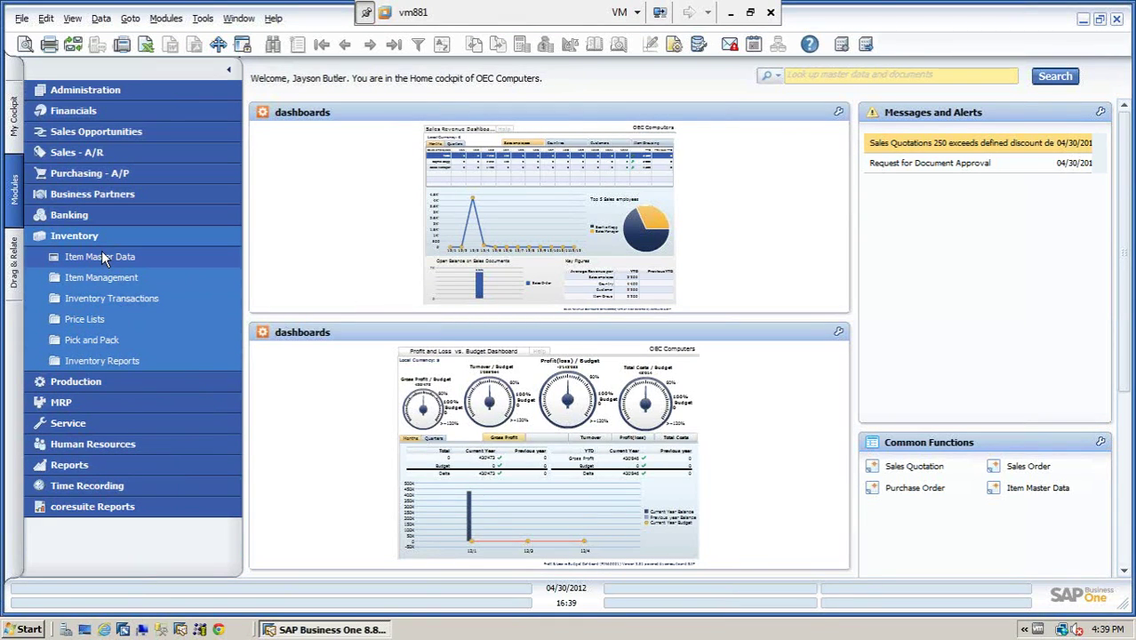
left_click(84, 320)
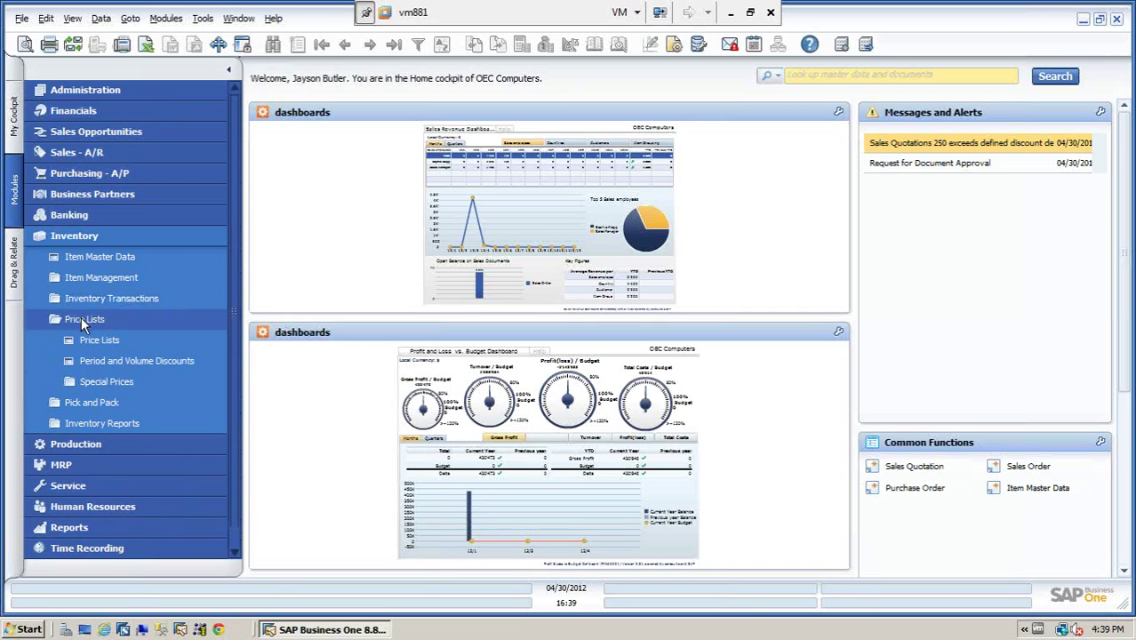
left_click(98, 339)
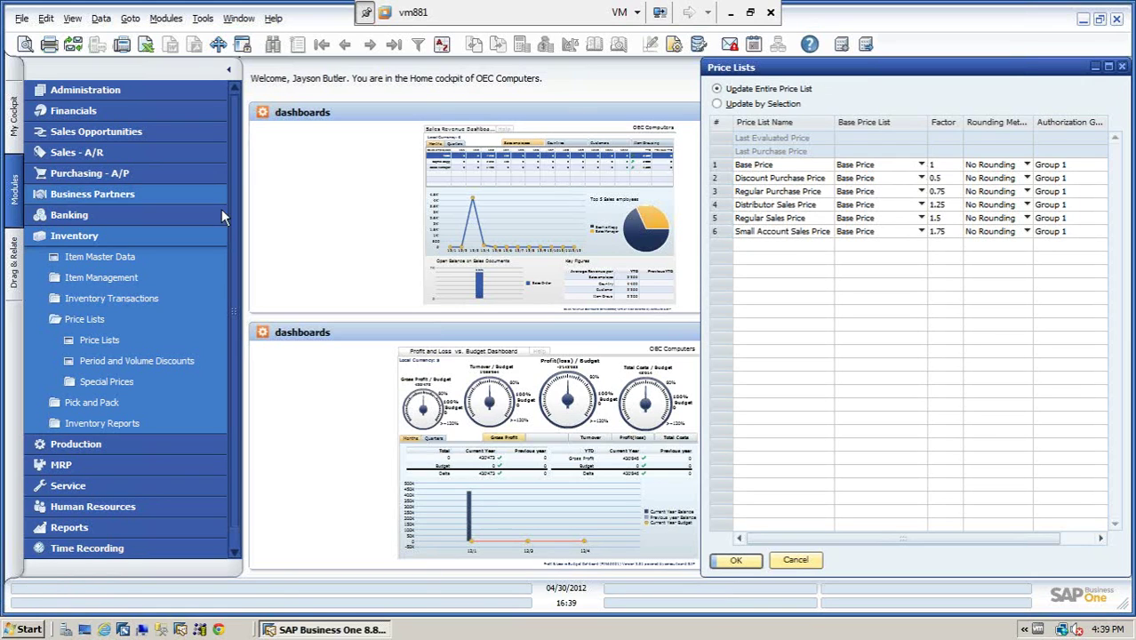
- Open Item Master Data and step to item A00002, IBM Infoprint 1222
left_click(109, 257)
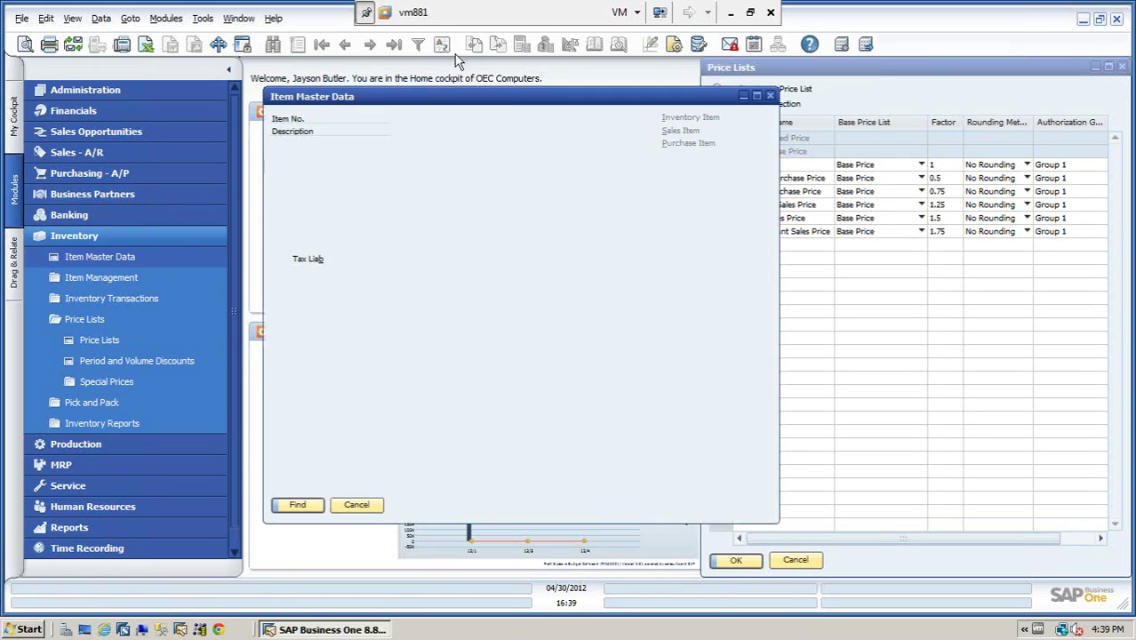
left_click_drag(391, 102, 287, 92)
left_click(369, 46)
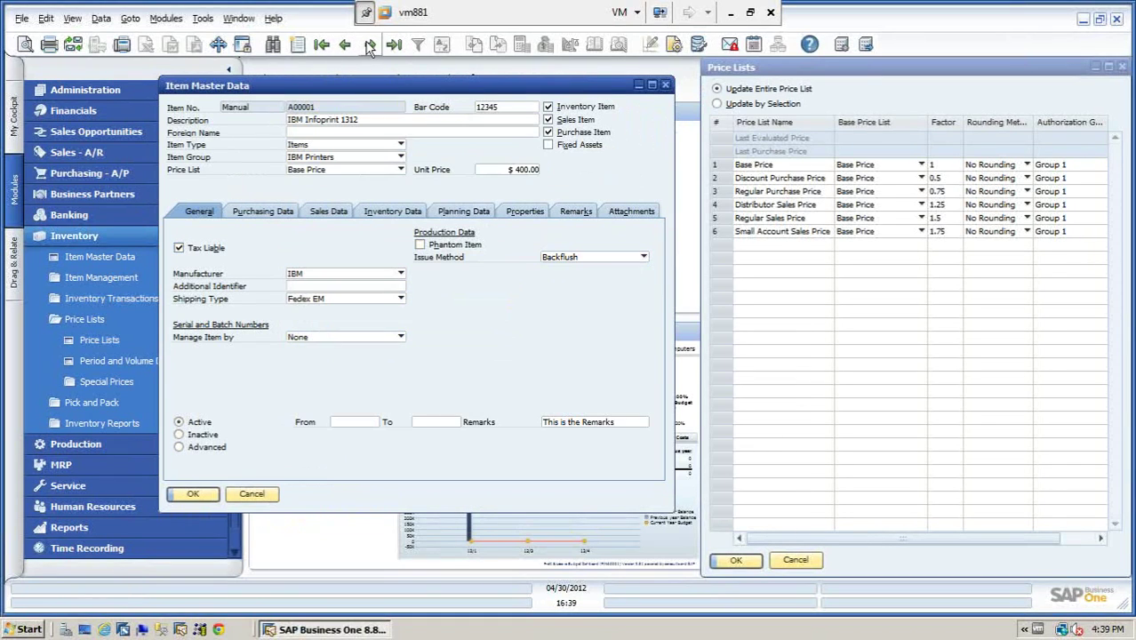
left_click(371, 47)
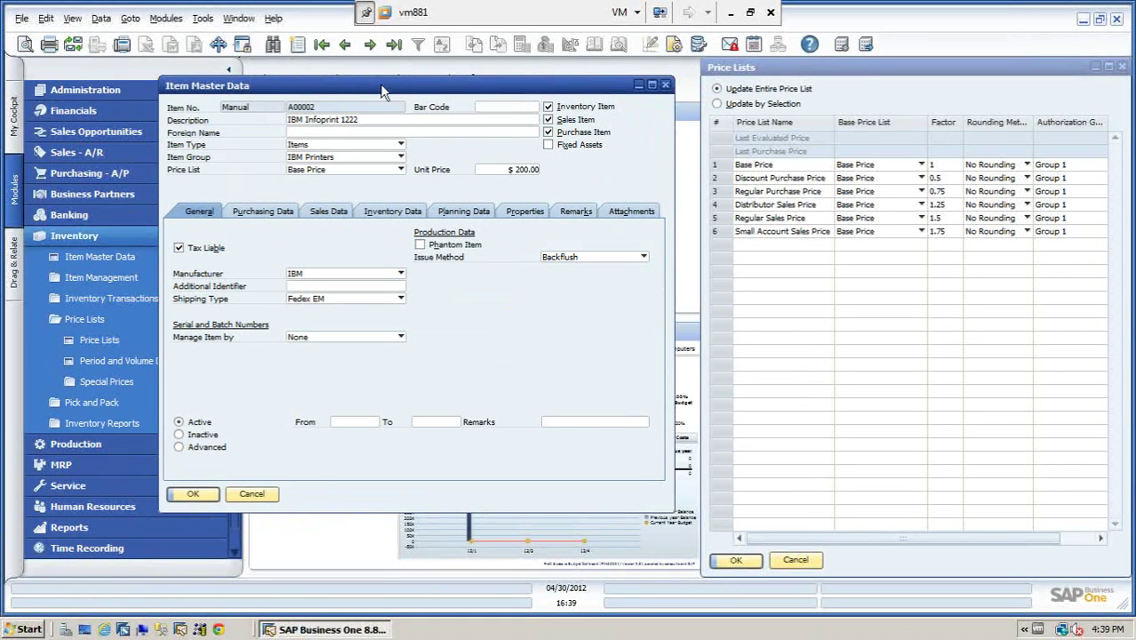
left_click_drag(382, 92, 346, 85)
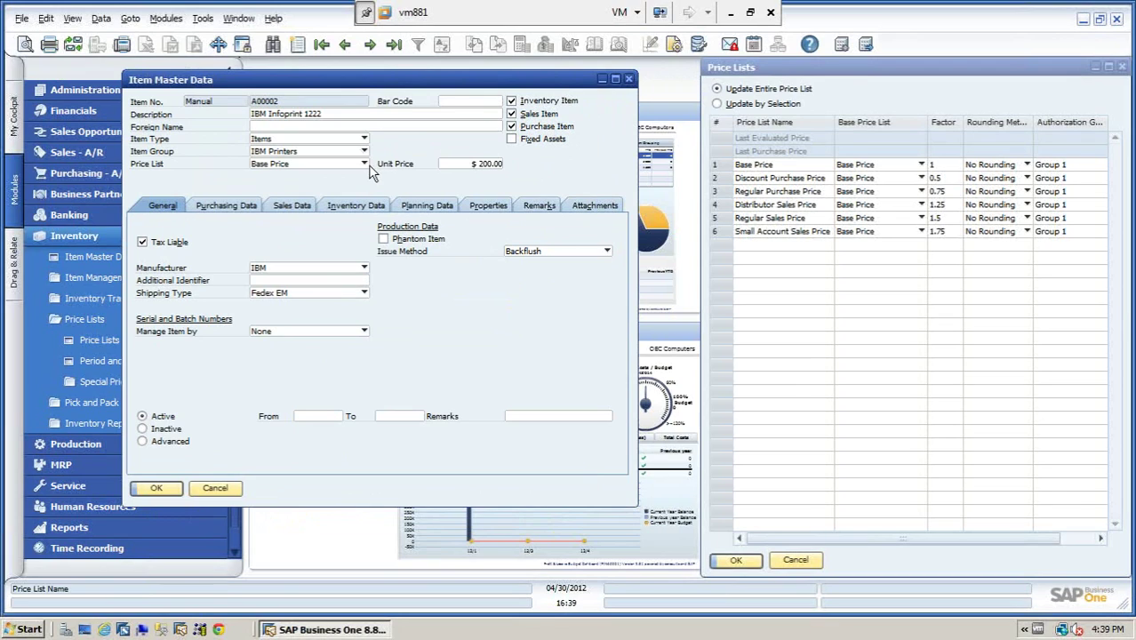
- Switch A00002's price list to Last Purchase Price, then to Last Evaluated Price
left_click(364, 164)
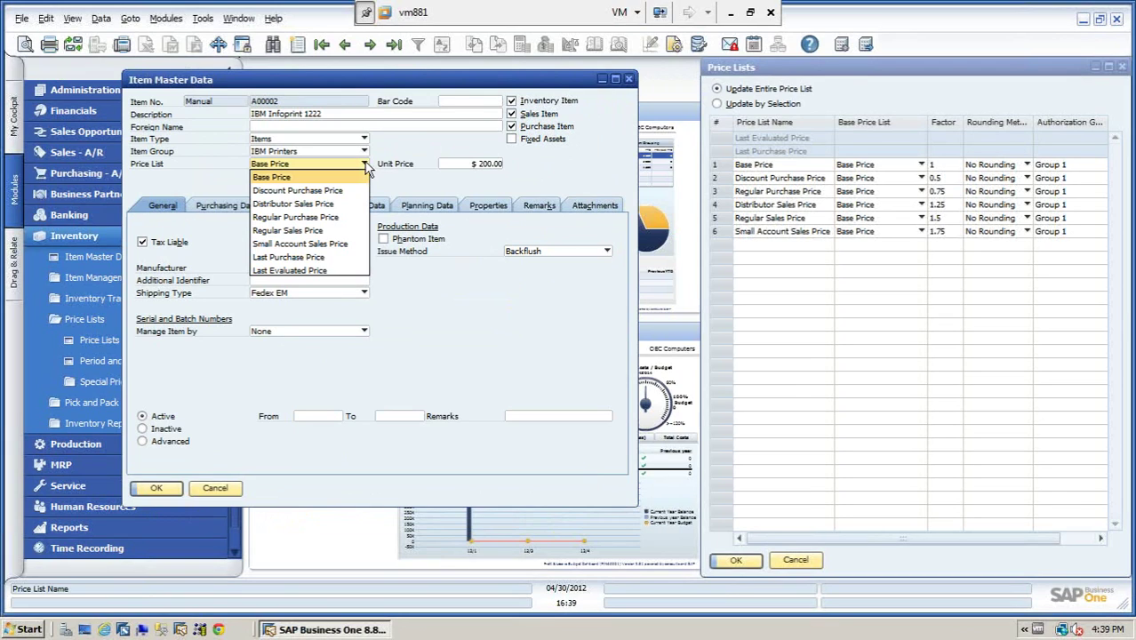
left_click(297, 258)
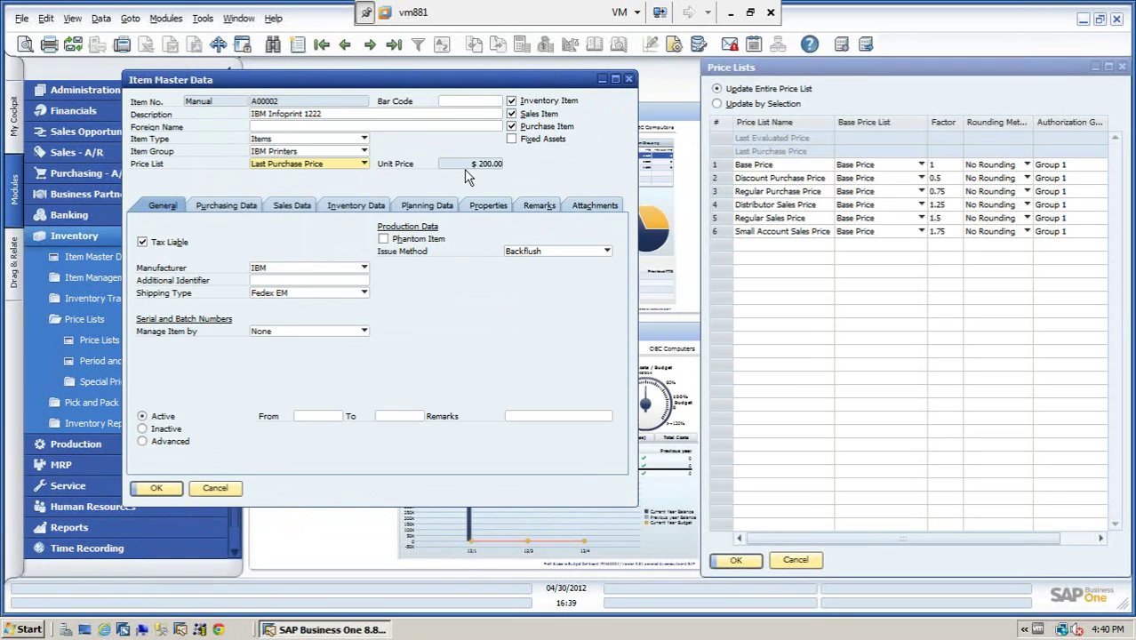
left_click(364, 164)
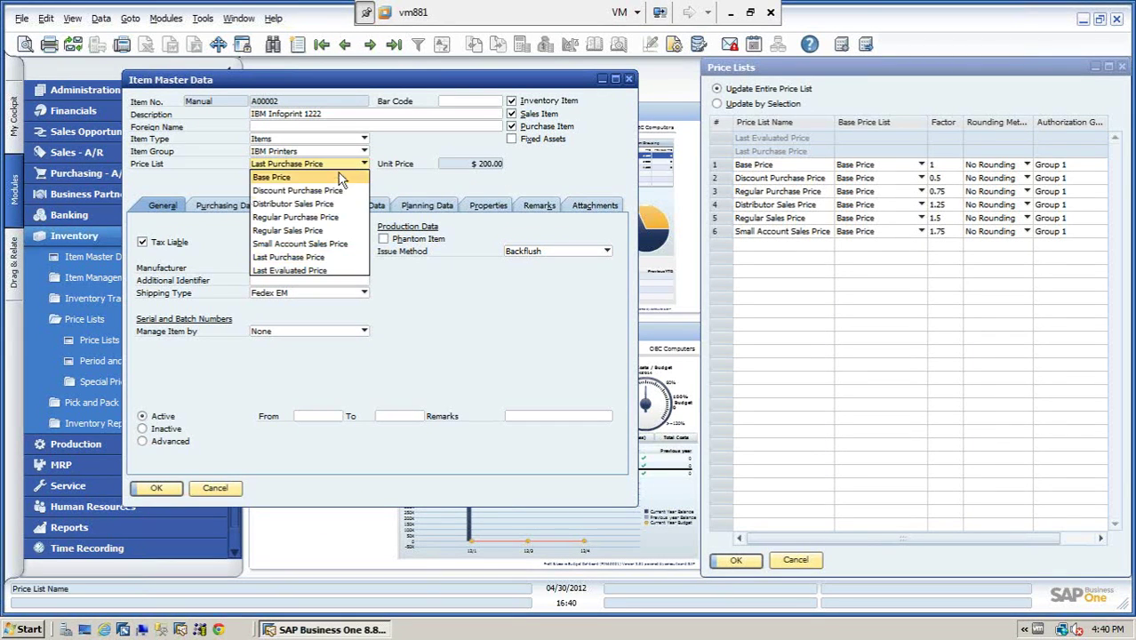
left_click(284, 270)
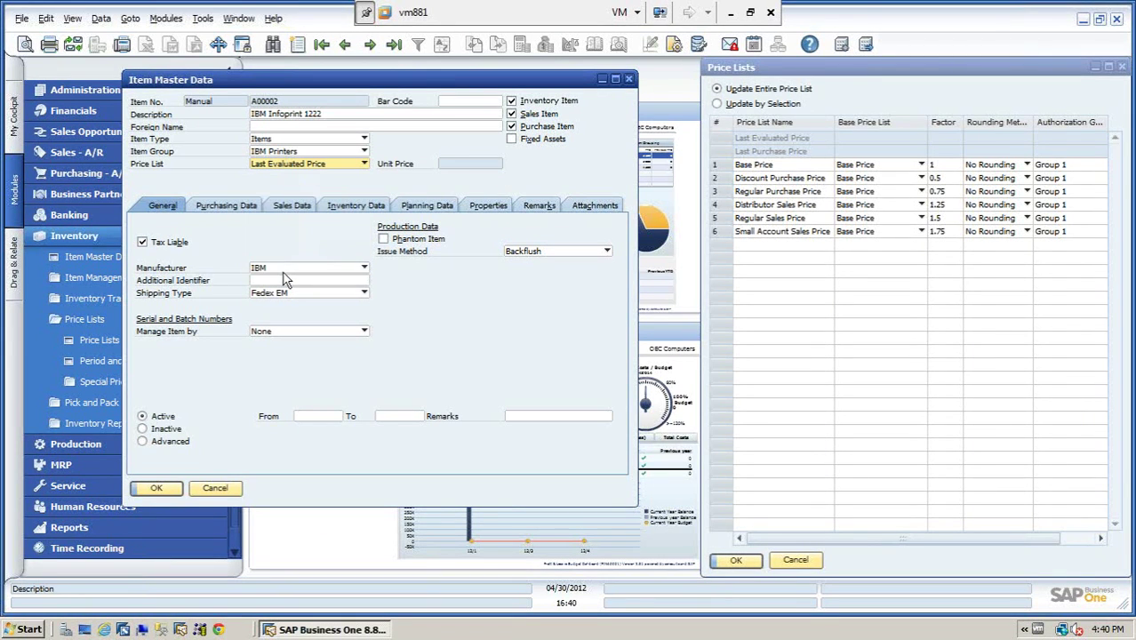
- Review A00002's per-warehouse stock and Item Cost, then price it by Last Purchase Price ($200.00)
left_click(361, 209)
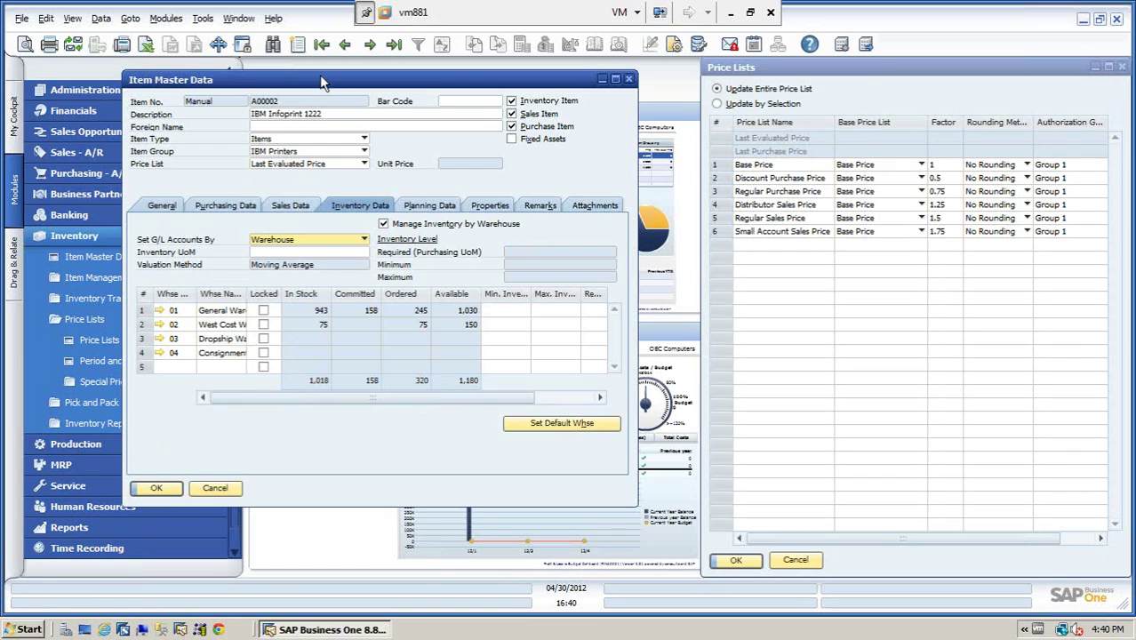
left_click_drag(319, 75, 286, 75)
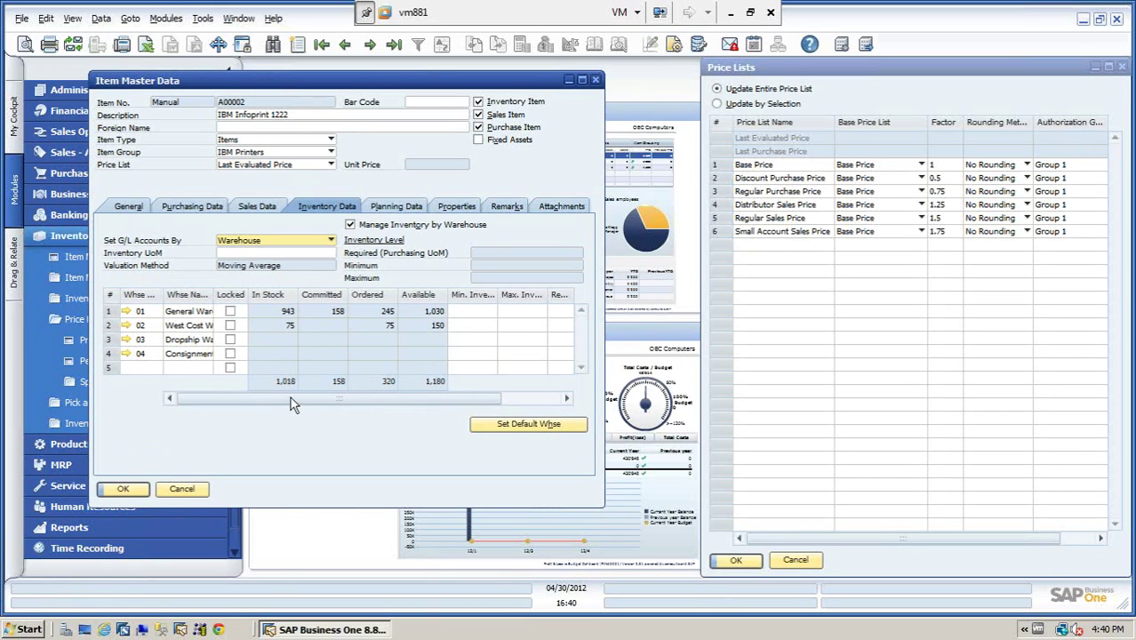
left_click_drag(290, 397, 410, 399)
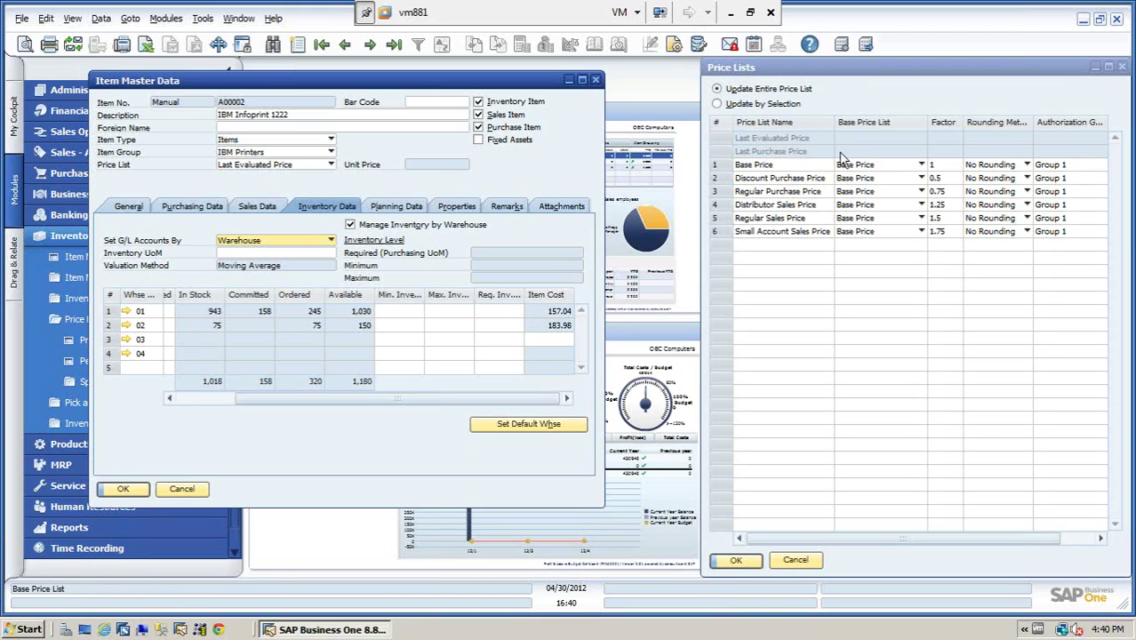
left_click(331, 165)
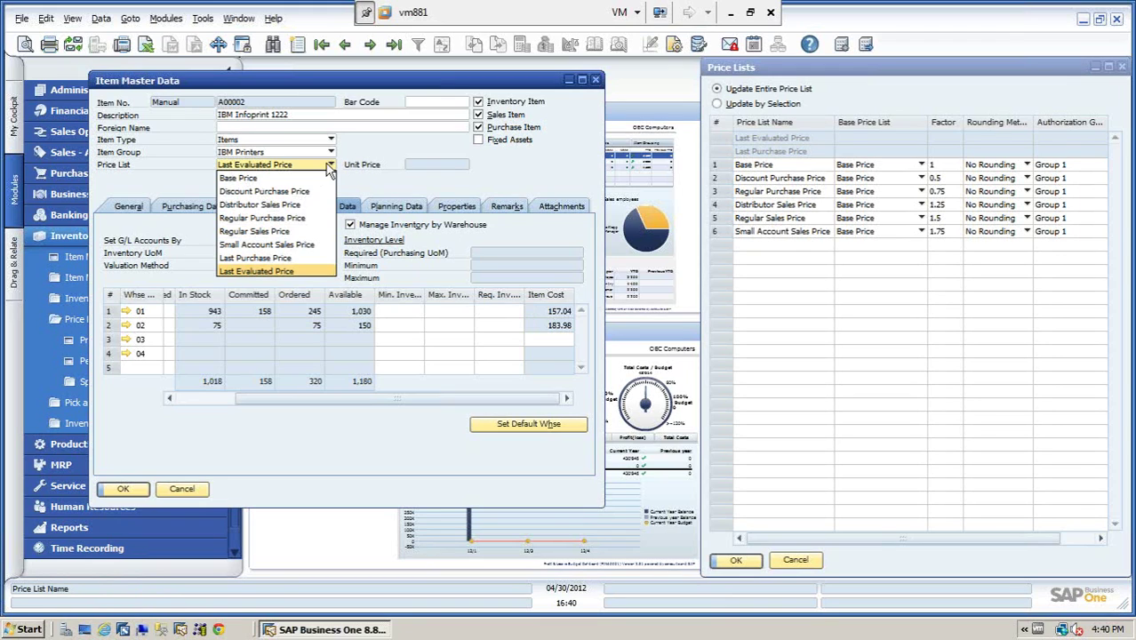
left_click(254, 257)
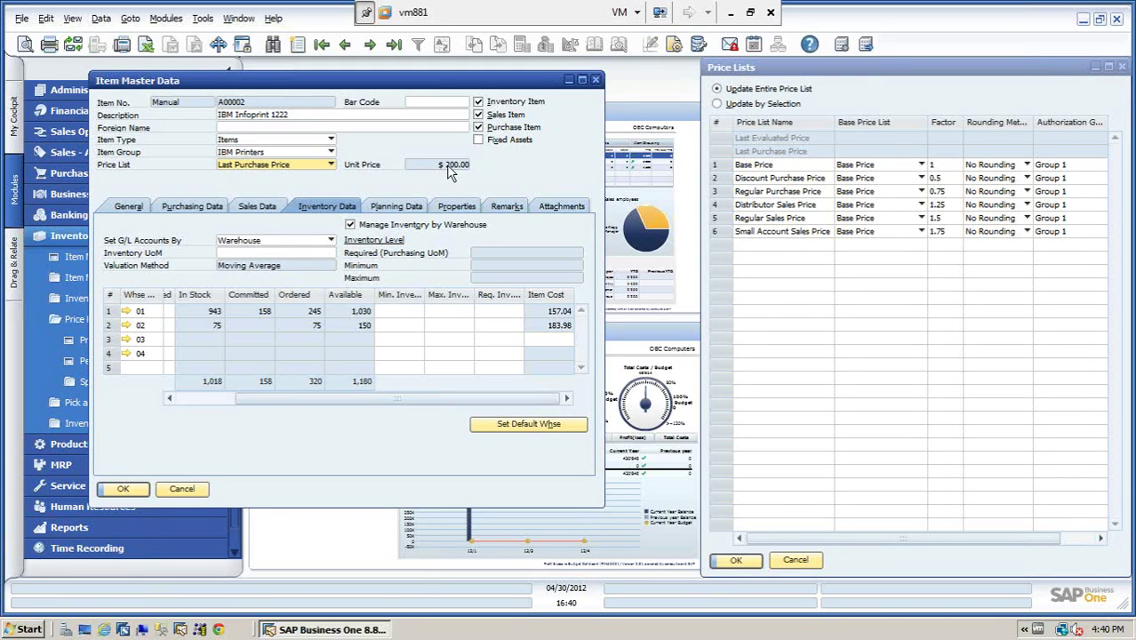
- Open the Purchase Analysis by Item for A00002 from its Purchasing Data
left_click(203, 210)
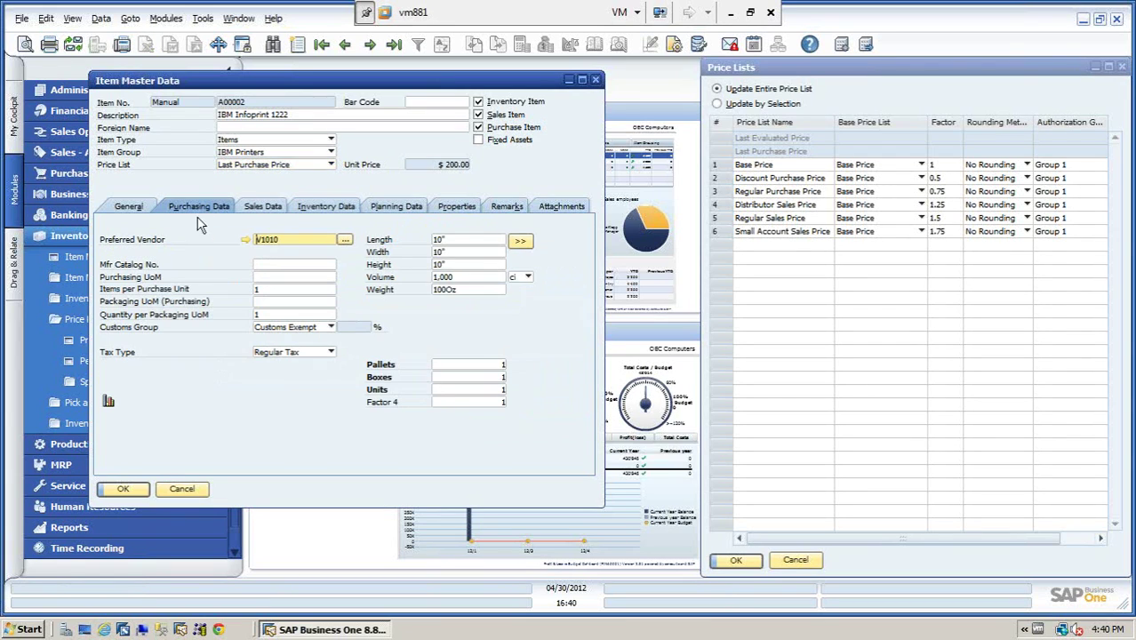
left_click(110, 400)
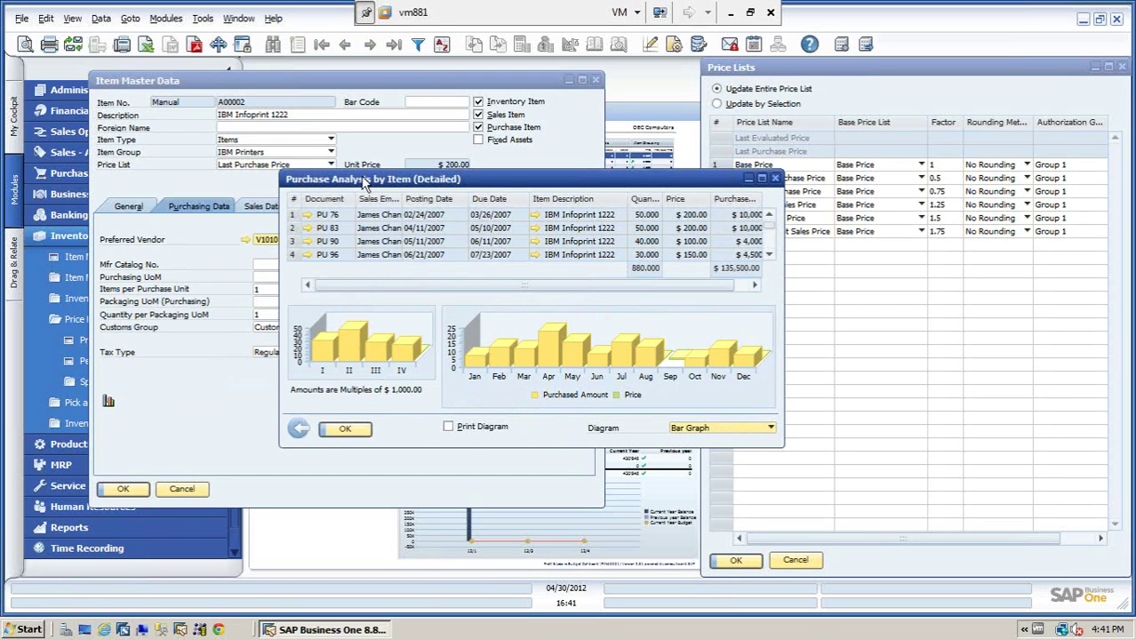
left_click_drag(364, 179, 255, 169)
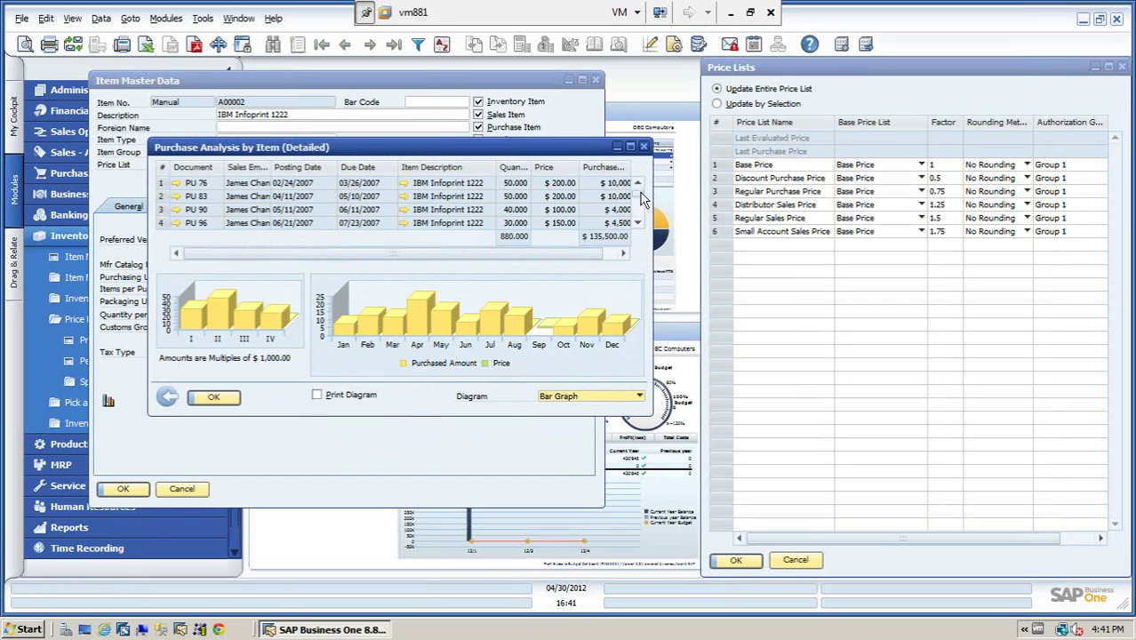
left_click(637, 222)
left_click(638, 222)
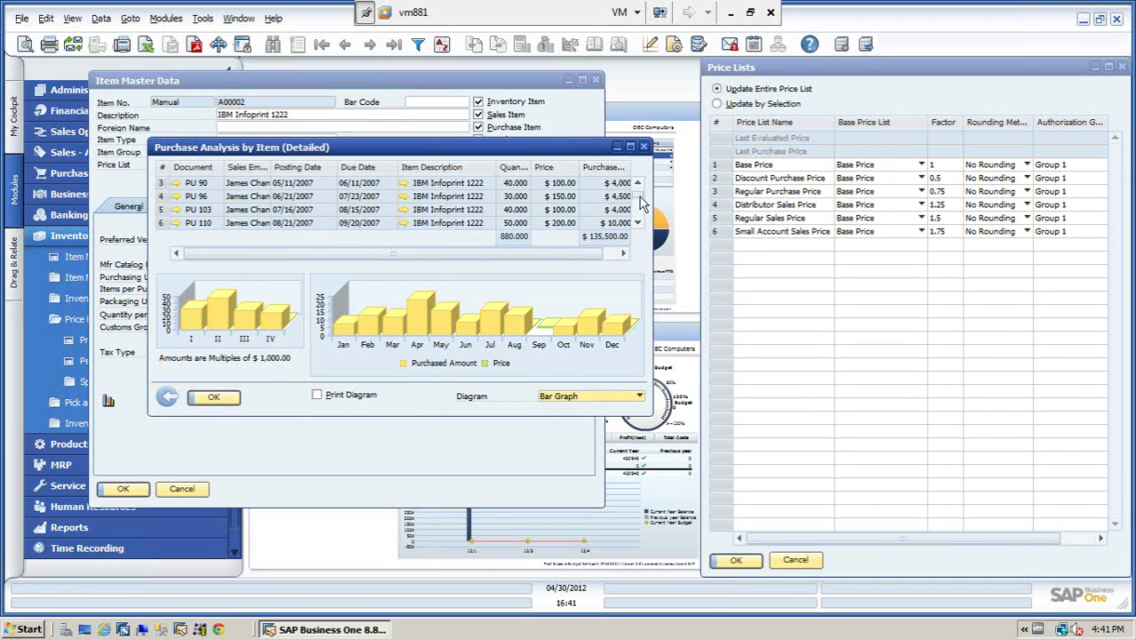
left_click_drag(640, 193, 640, 212)
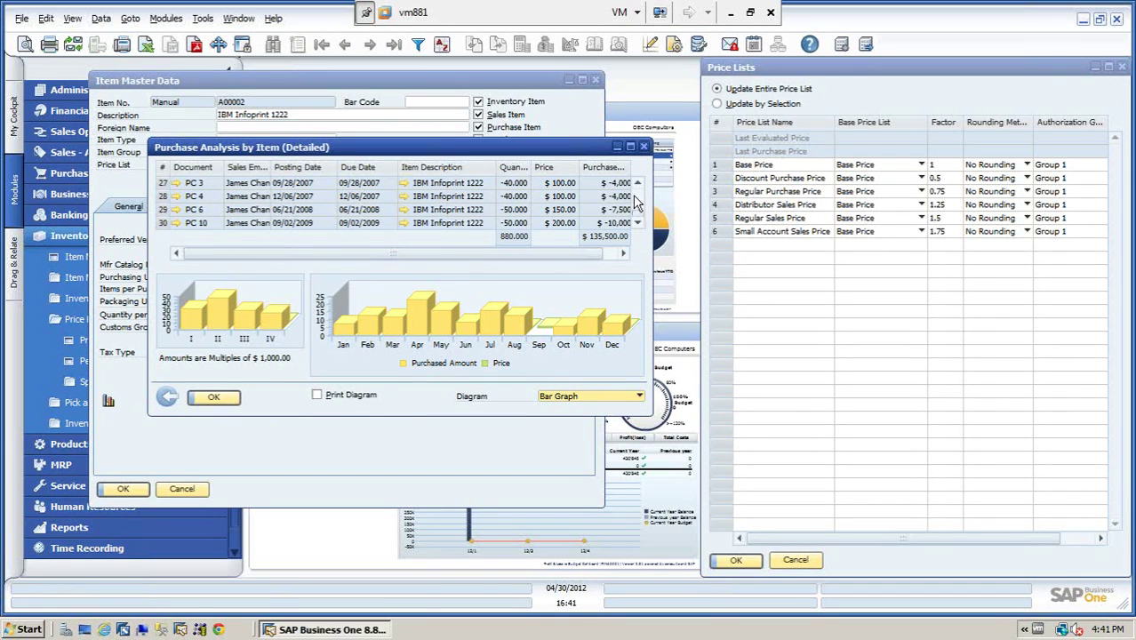
left_click(637, 182)
left_click(637, 183)
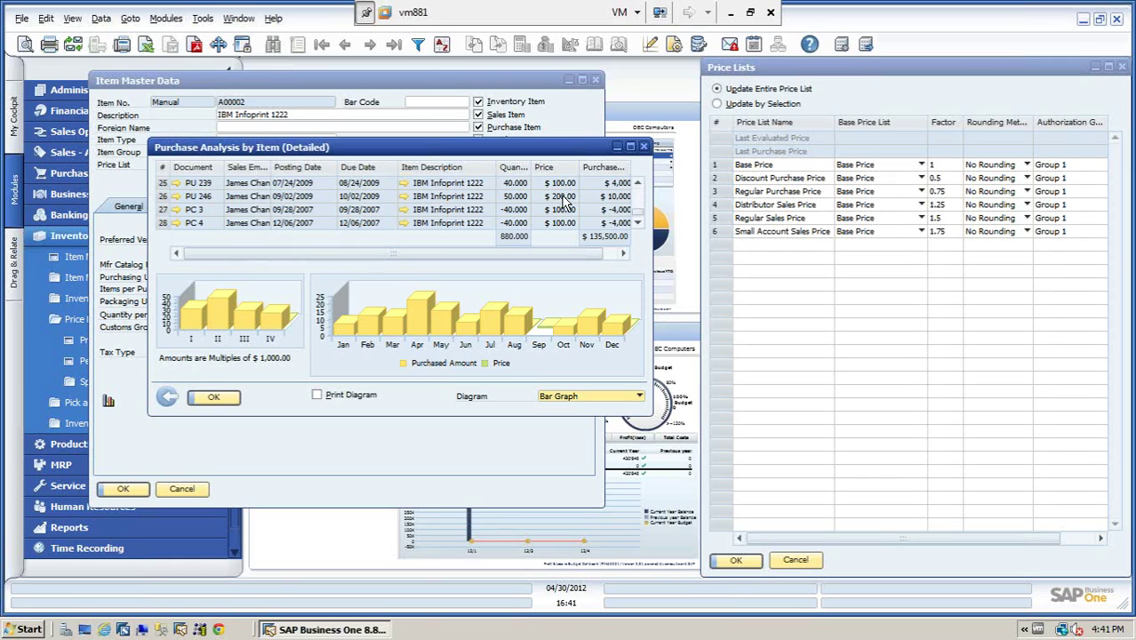
- Inspect the A/P invoice behind PU 246, then close it and the purchase analysis
left_click(177, 195)
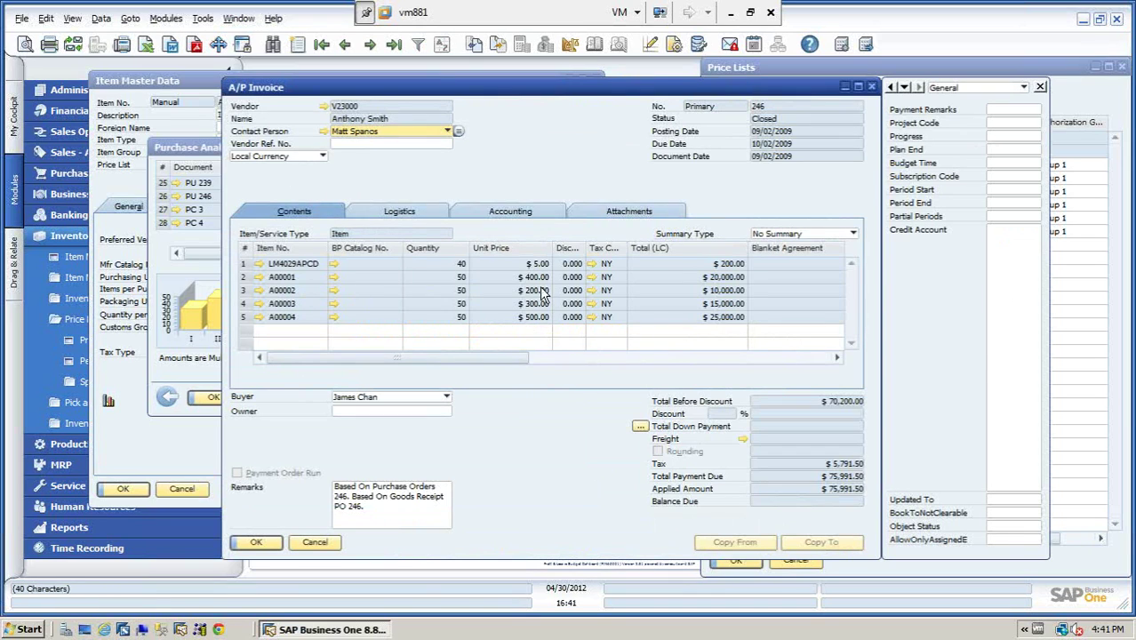
left_click(314, 541)
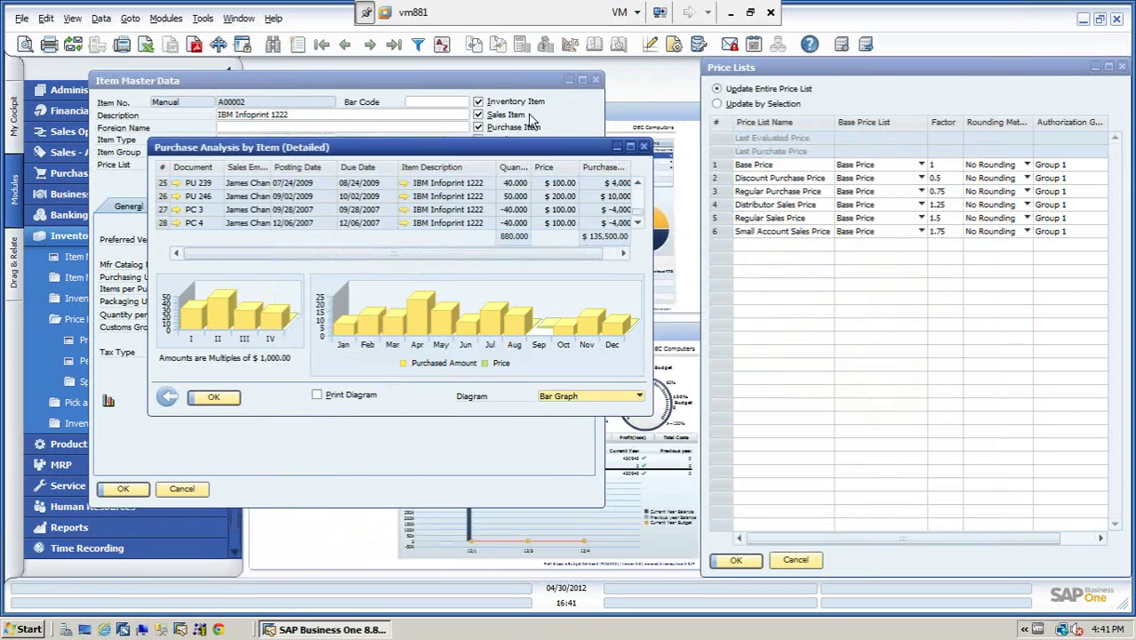
left_click(646, 148)
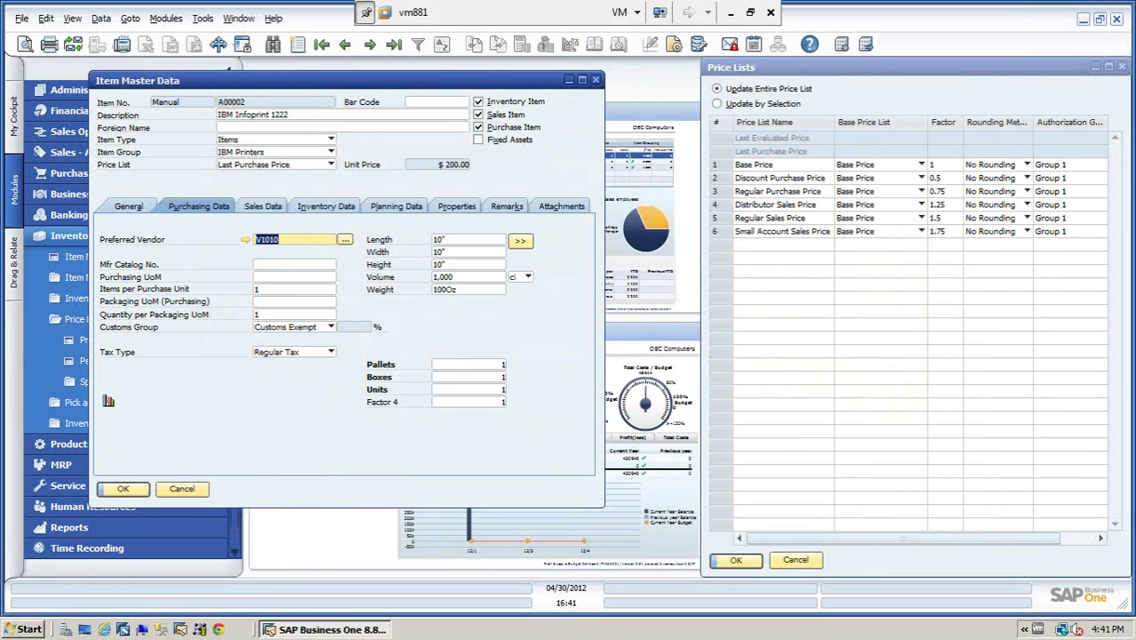
- Compare A00002's price under Base, Discount Purchase and Regular Sales lists, then close Price Lists
left_click(331, 166)
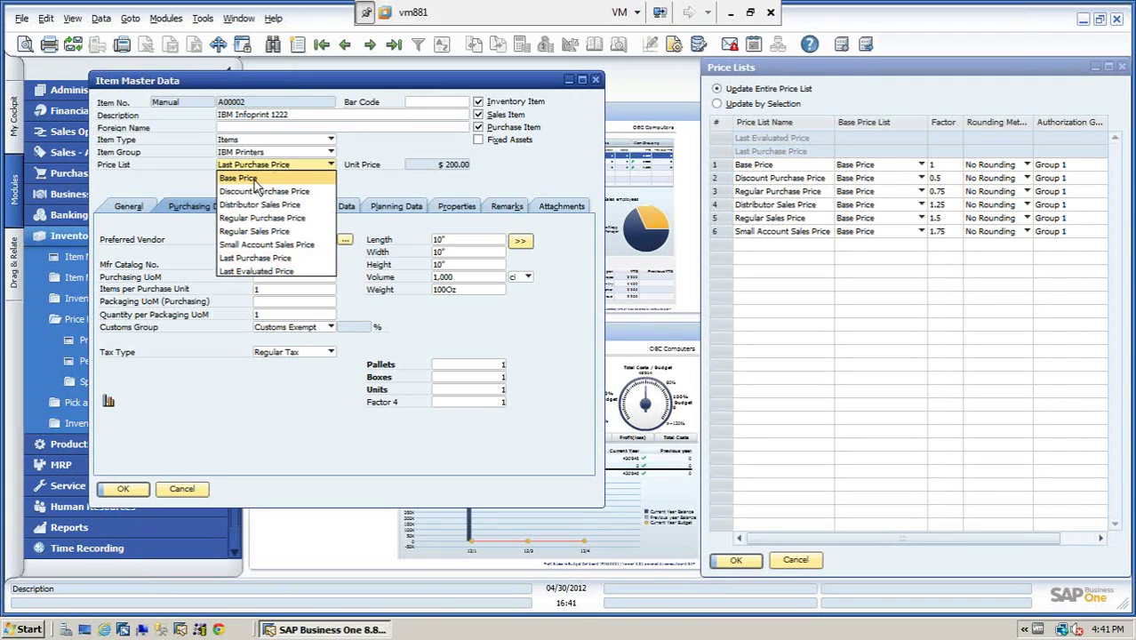
left_click(258, 177)
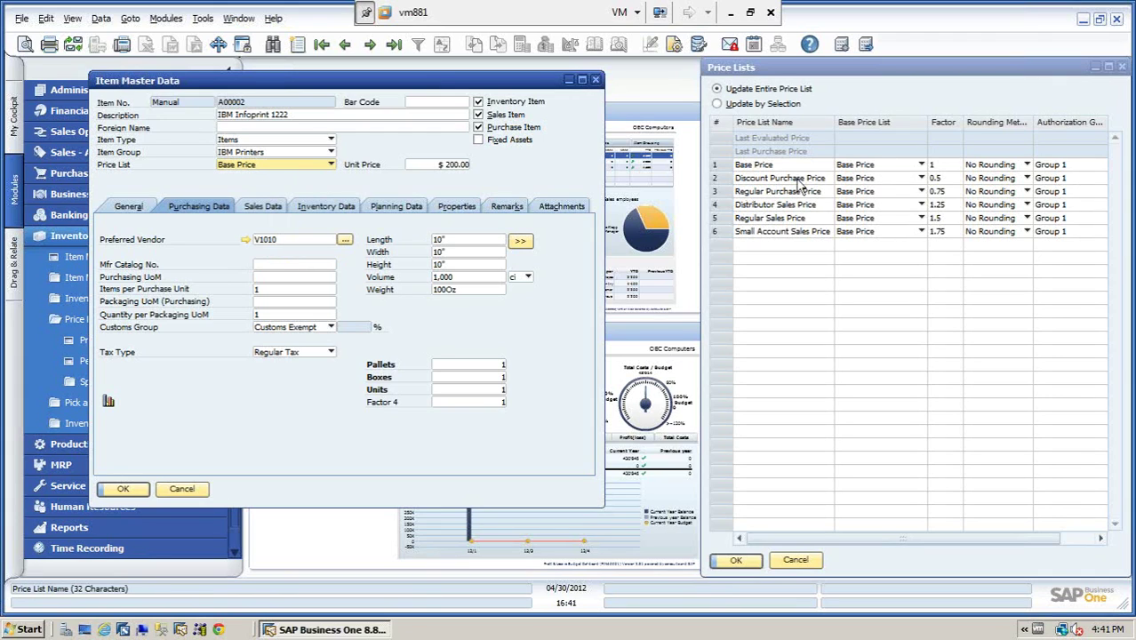
left_click(330, 164)
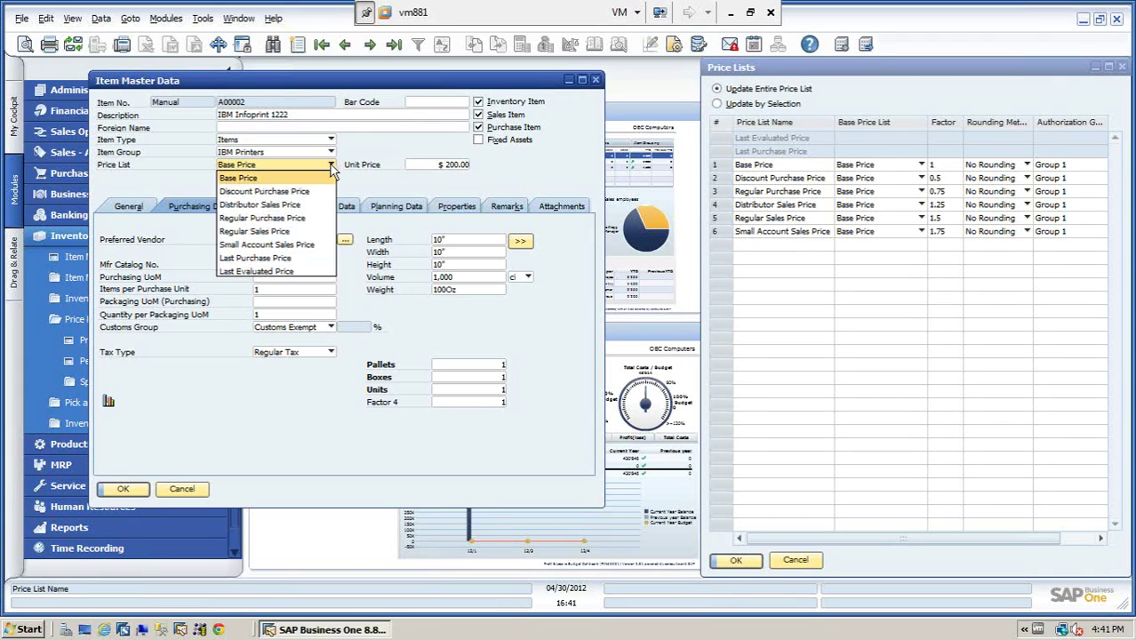
left_click(286, 192)
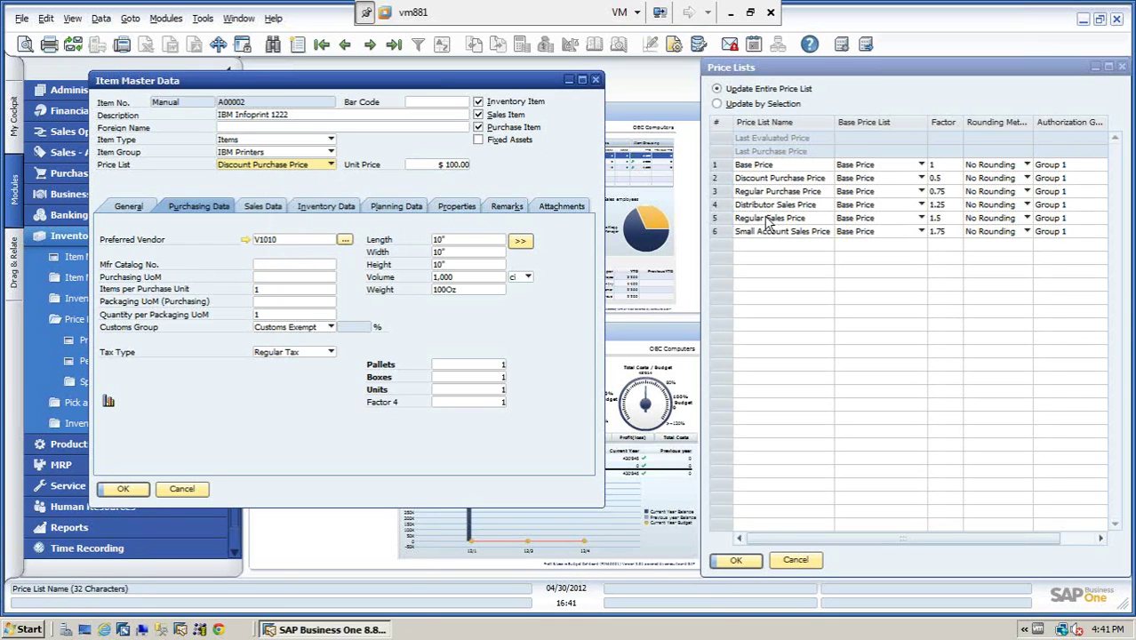
left_click(332, 165)
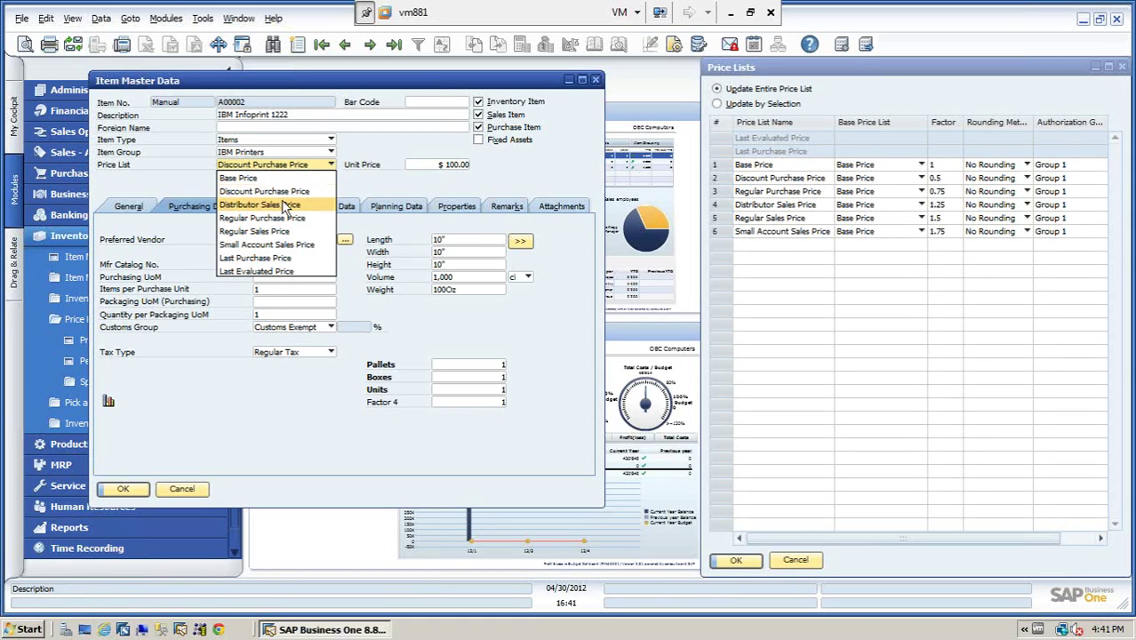
left_click(267, 231)
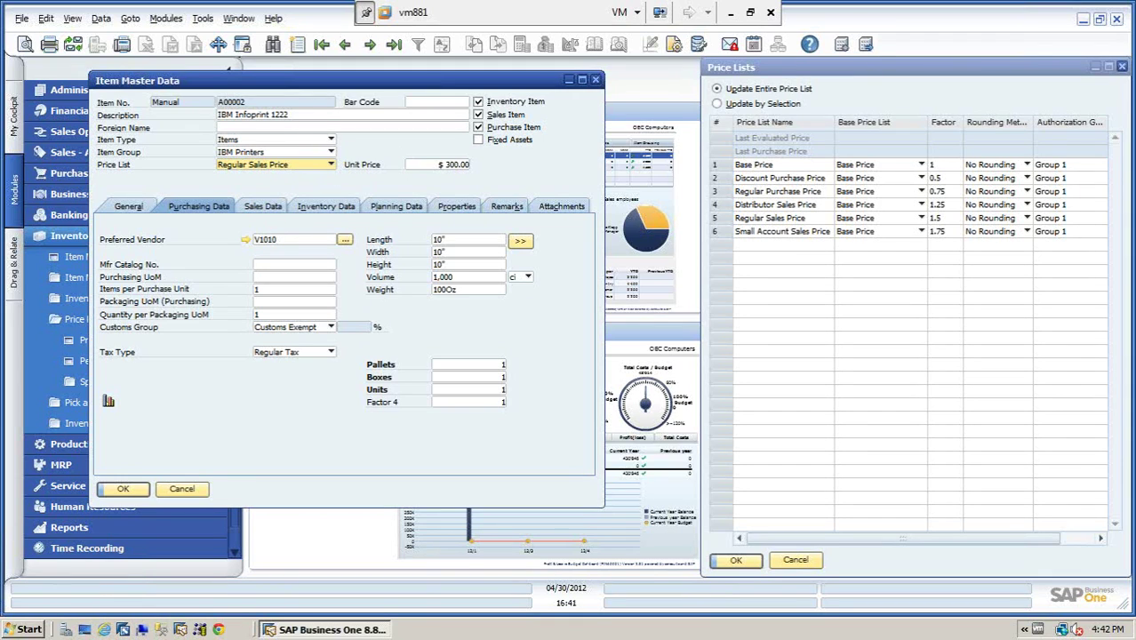
left_click(1121, 68)
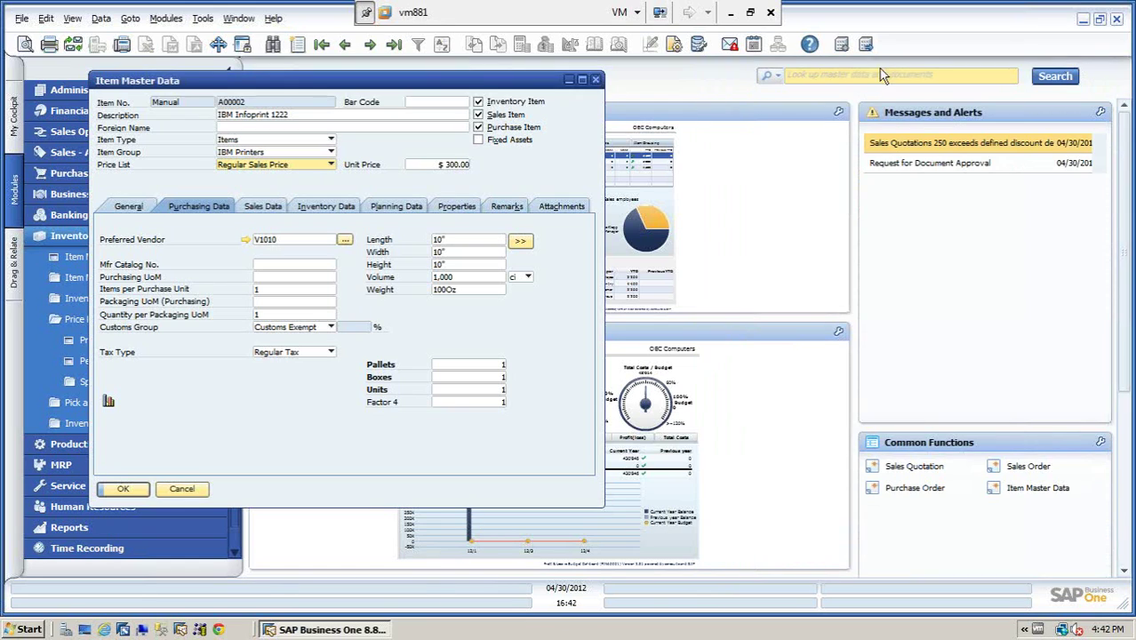
- Close Item Master Data and open the Inventory Audit Report selection criteria
left_click(596, 80)
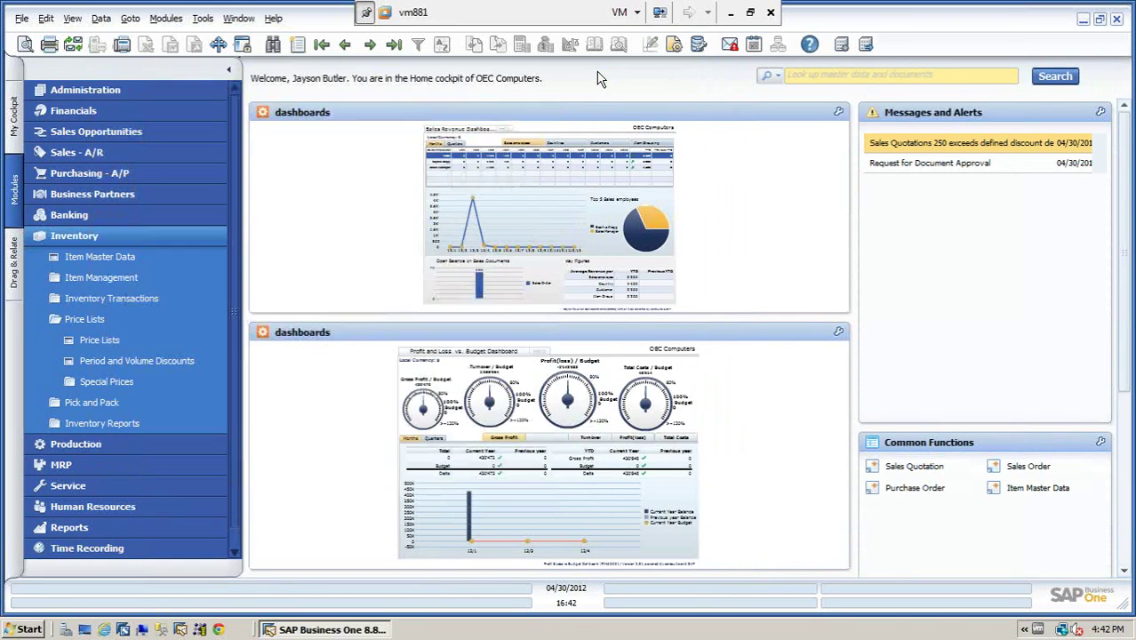
left_click(105, 424)
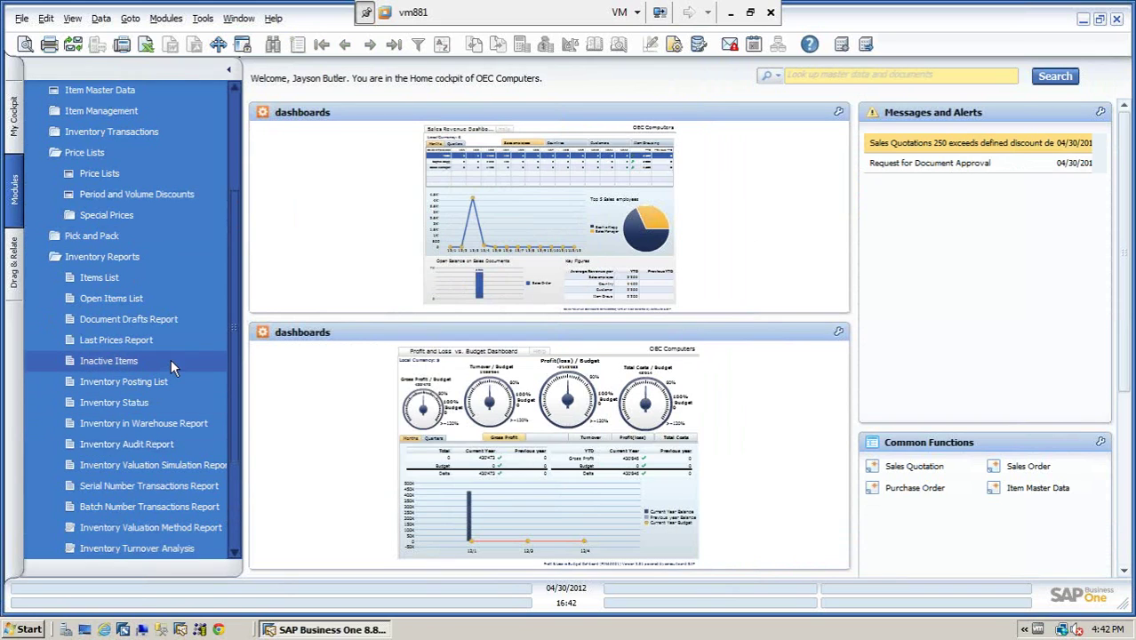
left_click(116, 443)
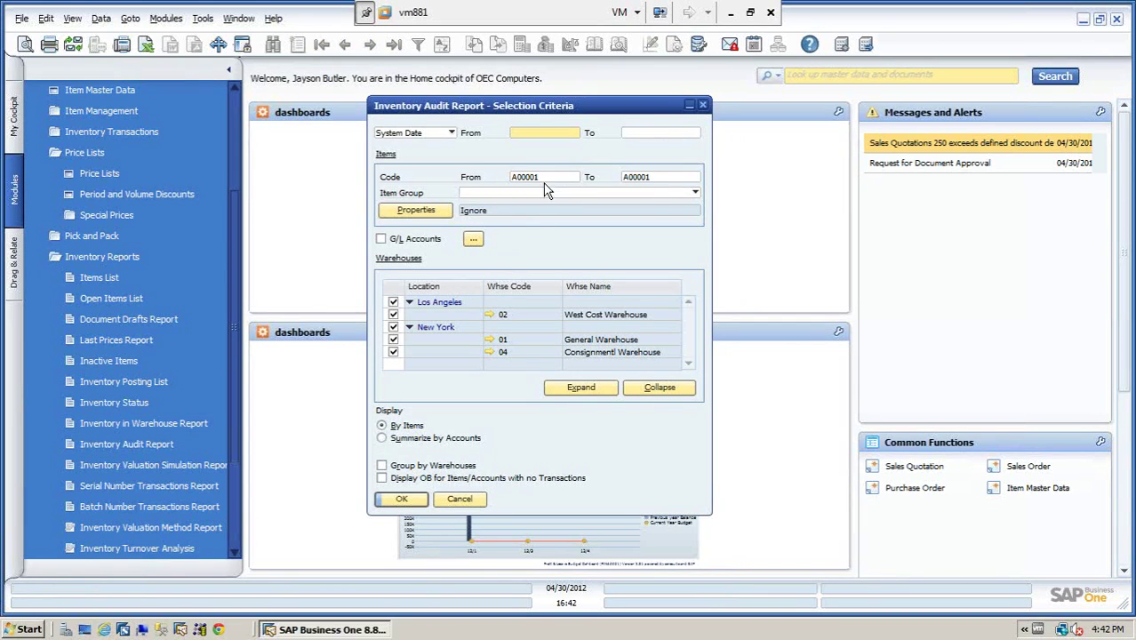
- Limit the audit report to item codes A00002 through A00002 and run it
left_click(553, 177)
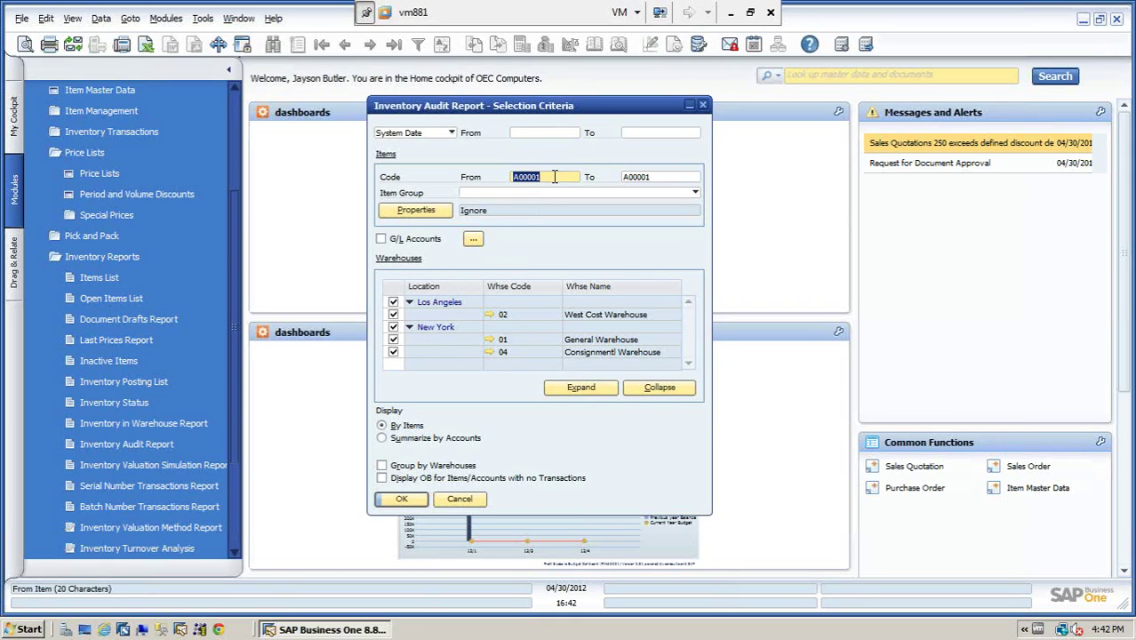
key("End")
left_click(664, 177)
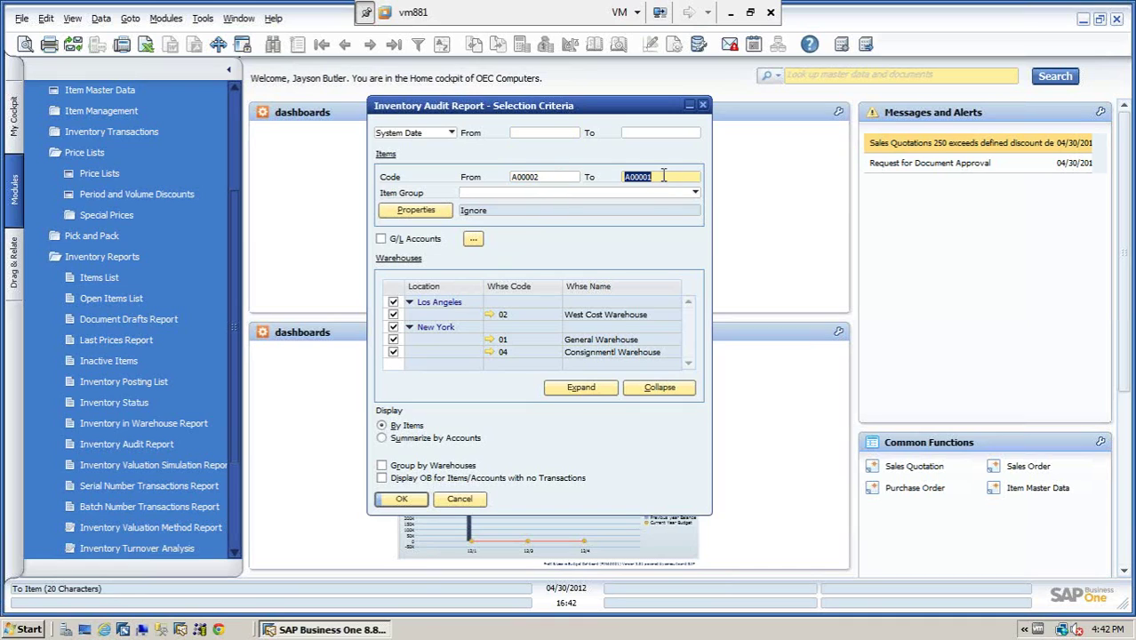
key("BackSpace")
type("A00002")
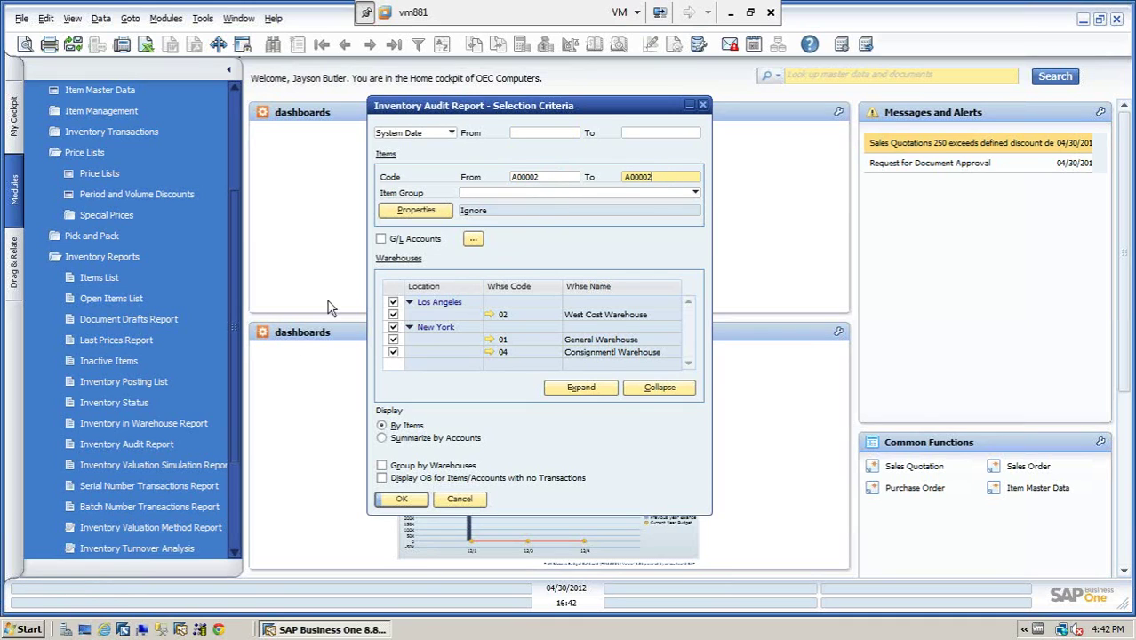
left_click(401, 500)
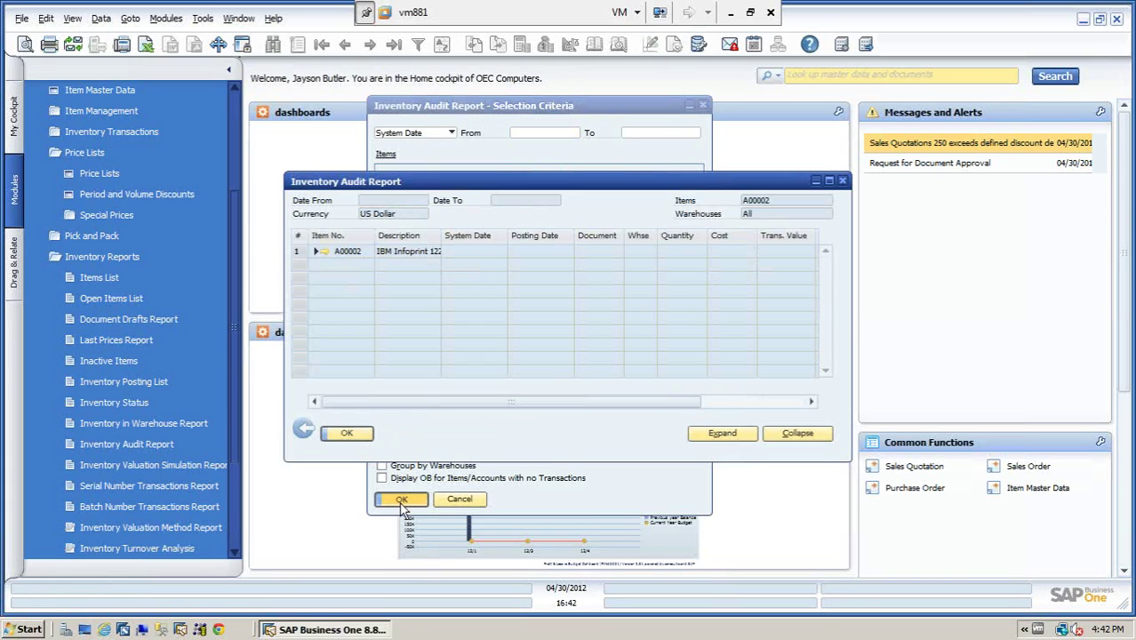
- Expand A00002's audit transactions, scroll to the cumulative value columns, then close the report
left_click(739, 437)
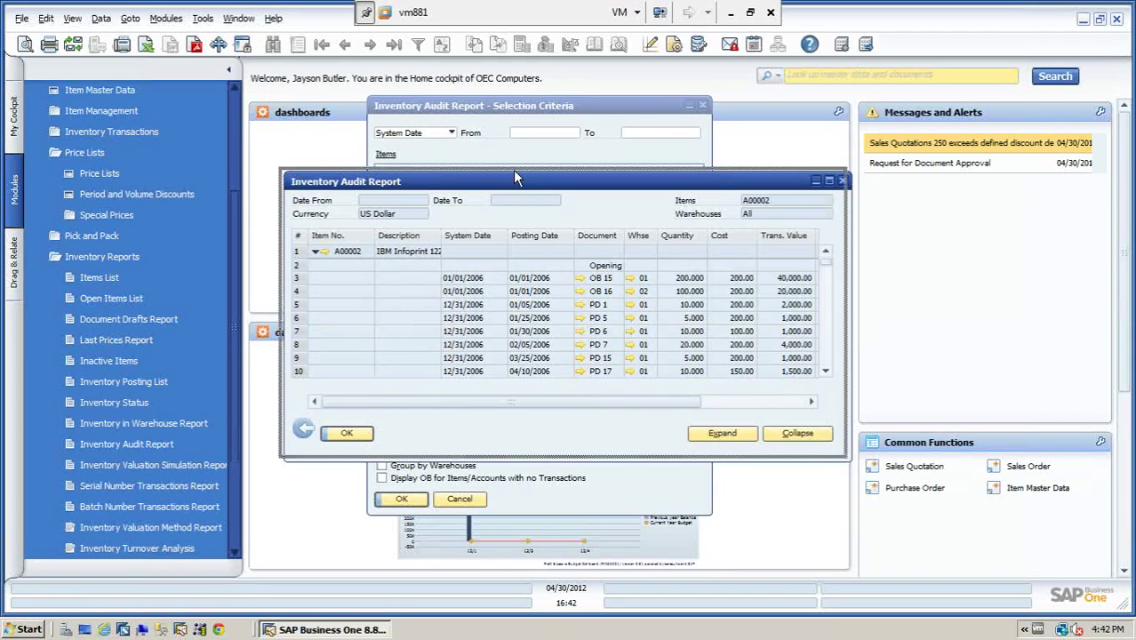
left_click_drag(528, 184, 401, 126)
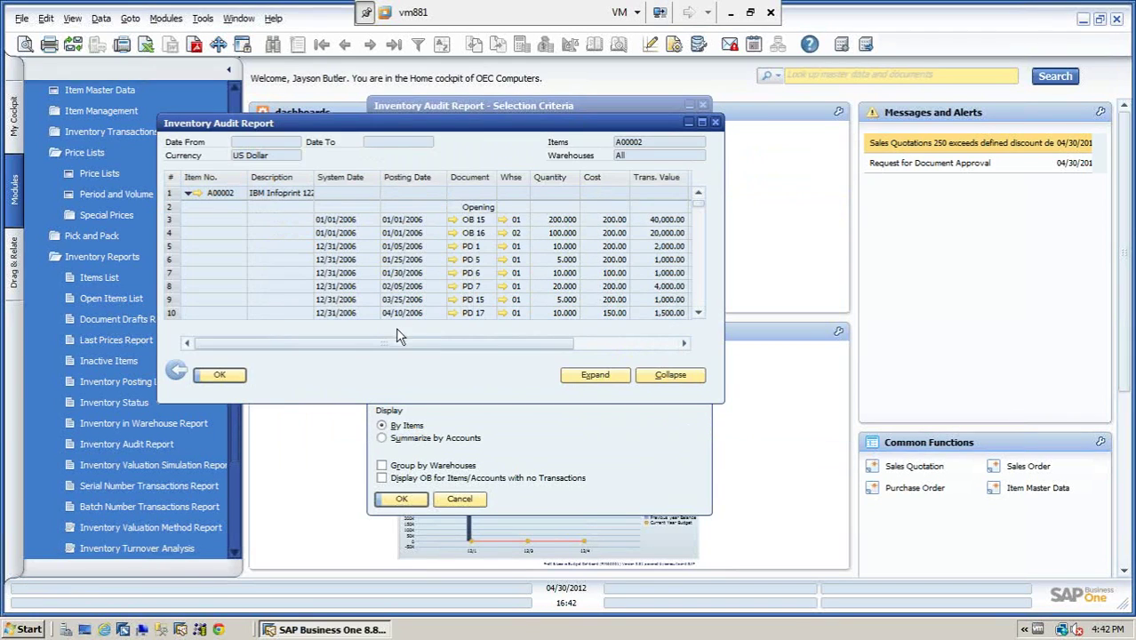
left_click_drag(405, 344, 238, 362)
left_click(222, 374)
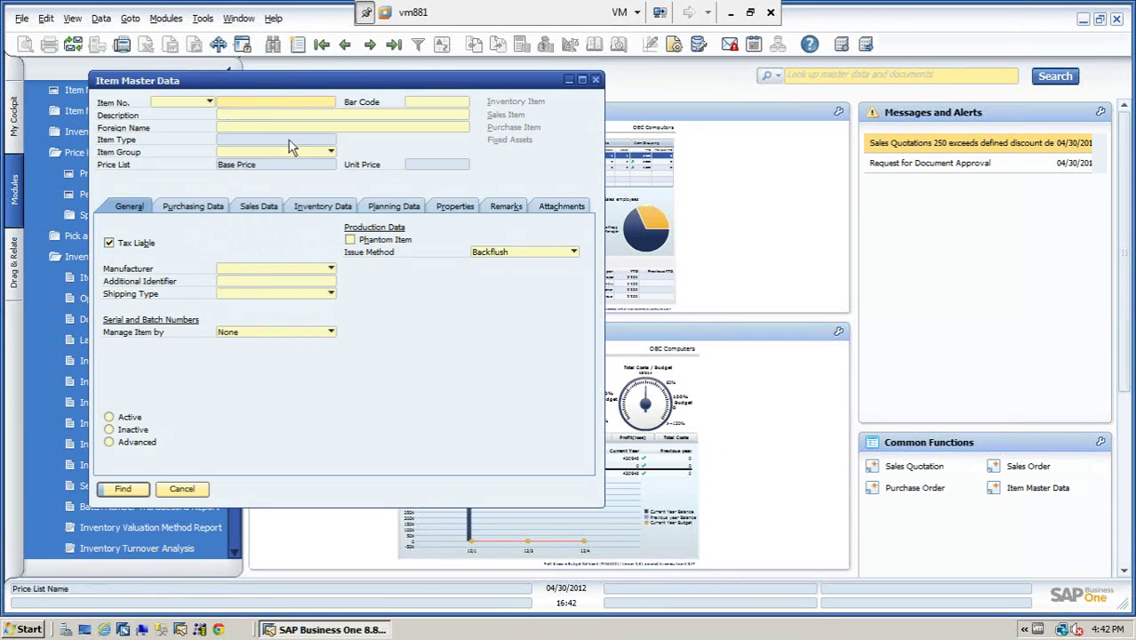
- Browse back to item A00002 and price it by Last Evaluated Price at $157.04
left_click(371, 46)
left_click(372, 46)
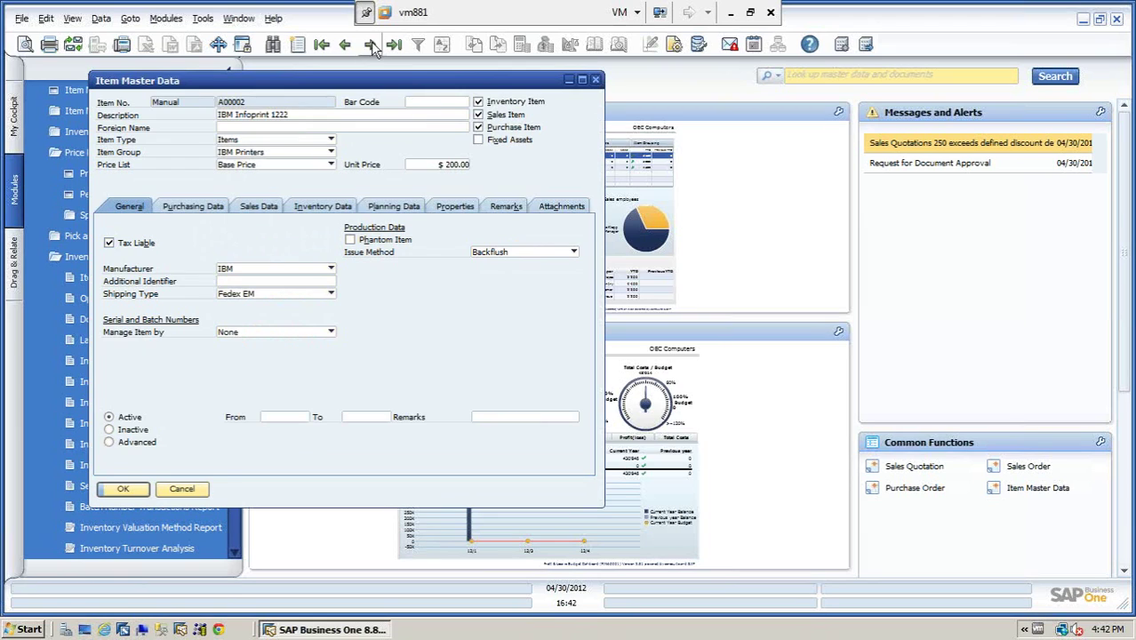
left_click(330, 165)
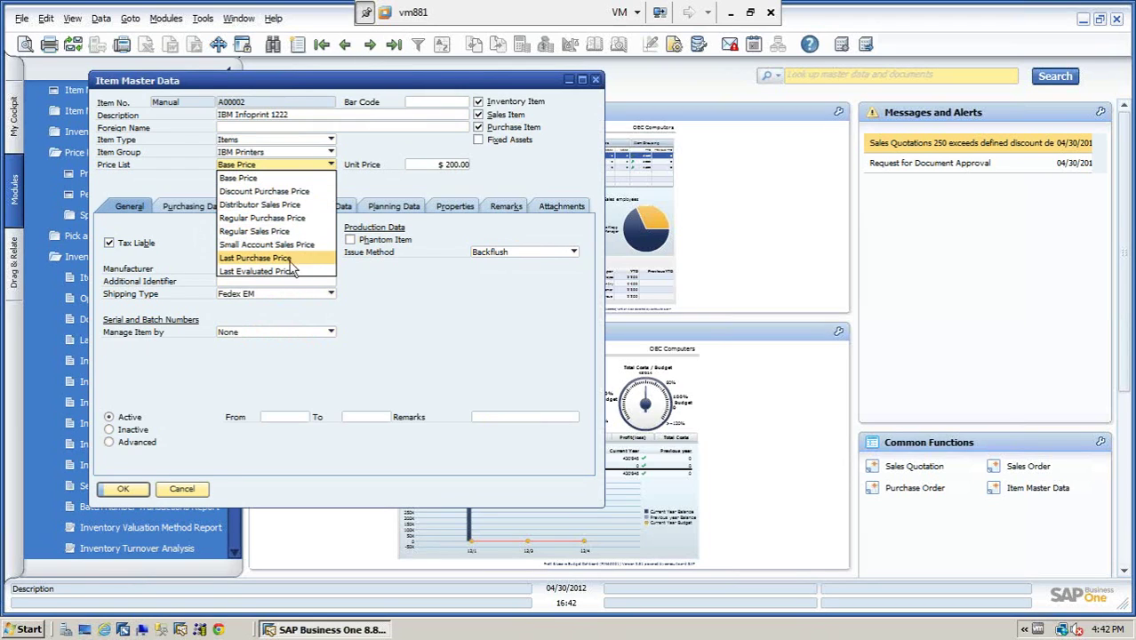
left_click(278, 271)
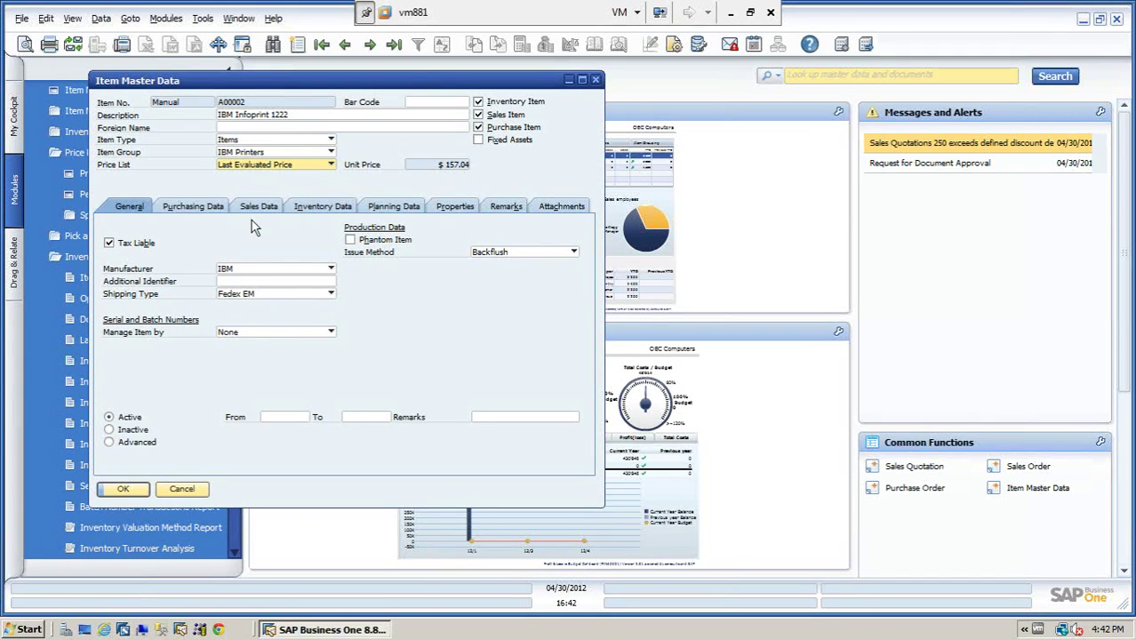
- Check A00002's per-warehouse stock and Item Cost columns, then cancel the item record
left_click(311, 211)
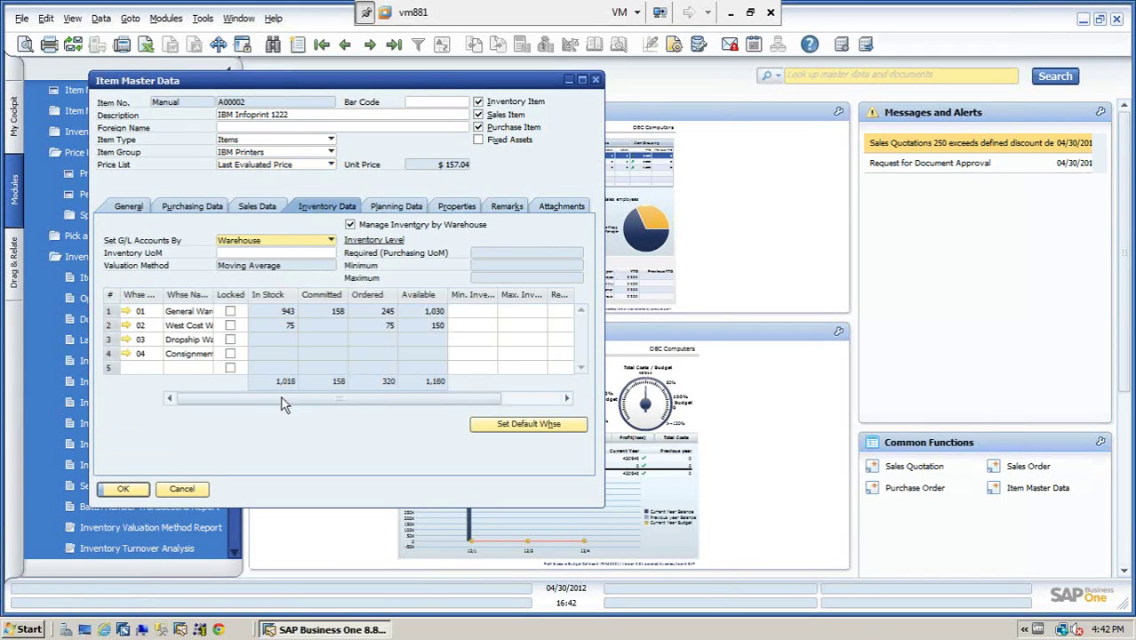
left_click_drag(285, 403, 373, 407)
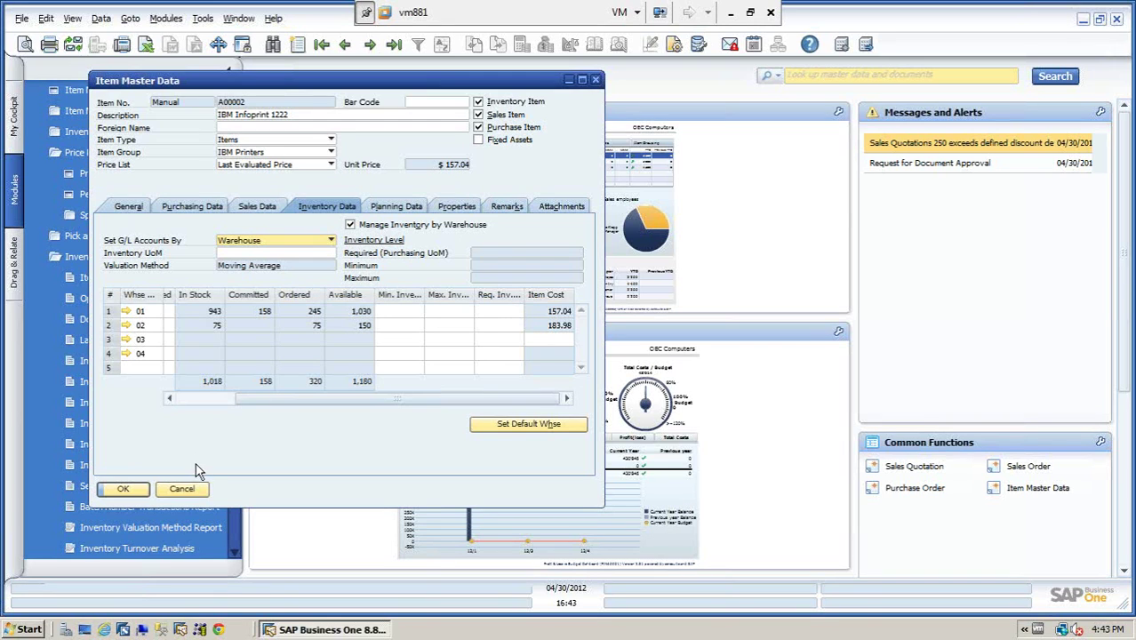
left_click(186, 490)
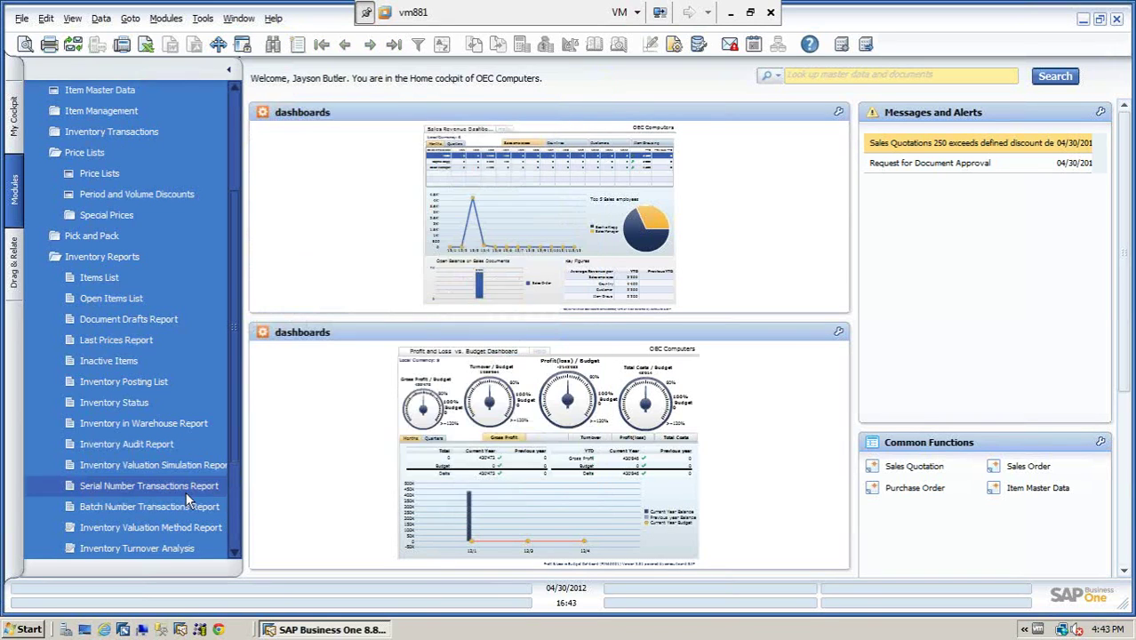
- Open the Inventory in Warehouse Report criteria with item codes A00002 to A00002
left_click(156, 426)
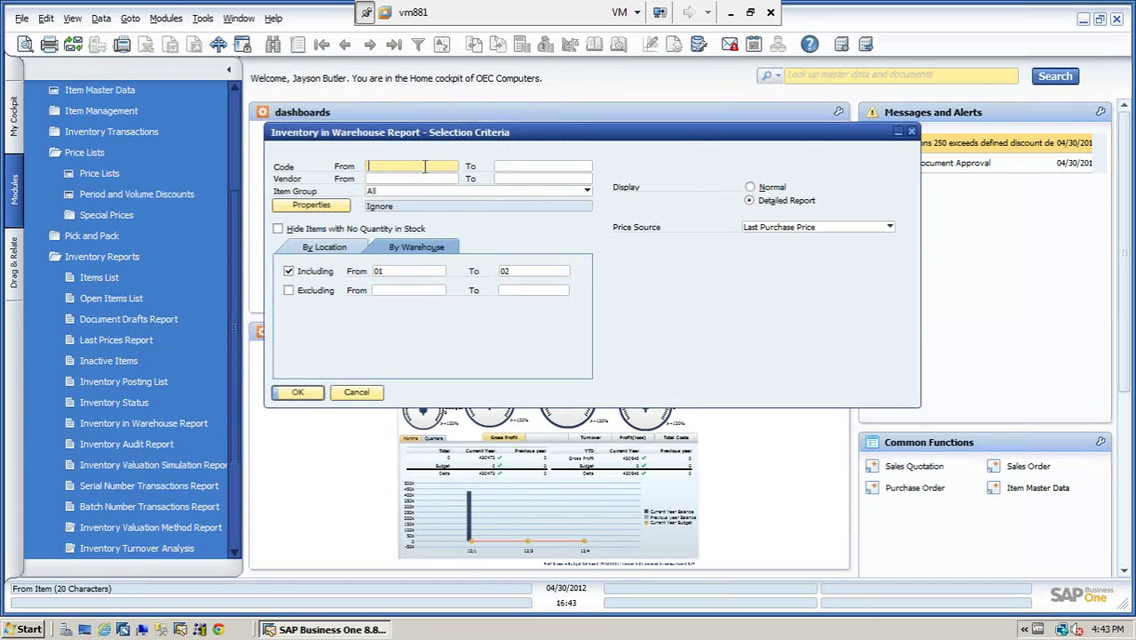
key("Tab")
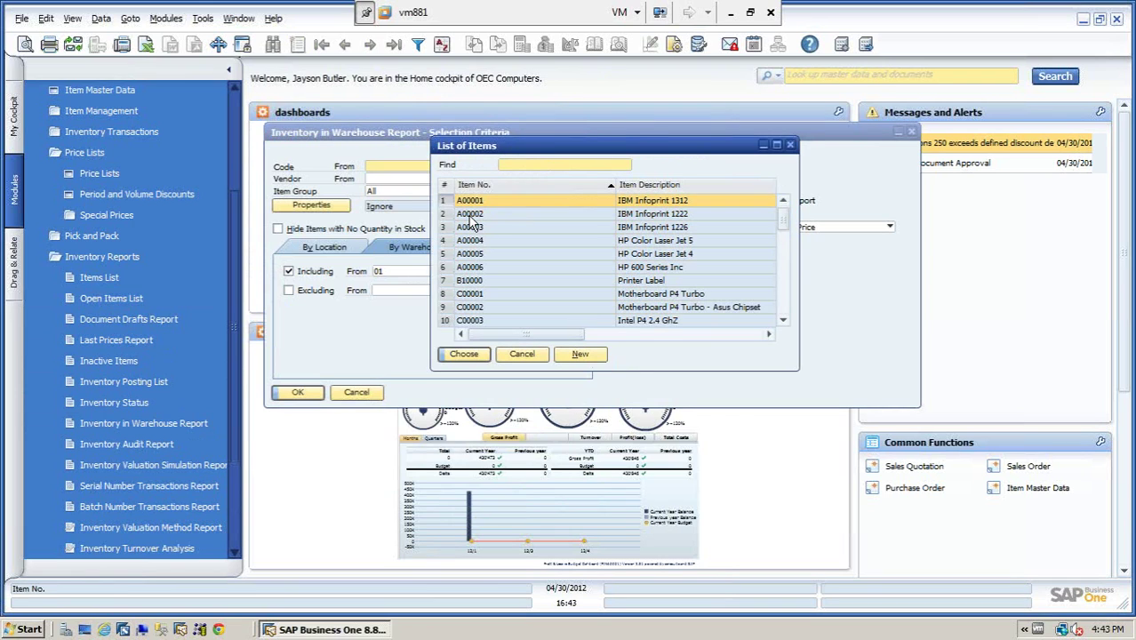
left_click(463, 353)
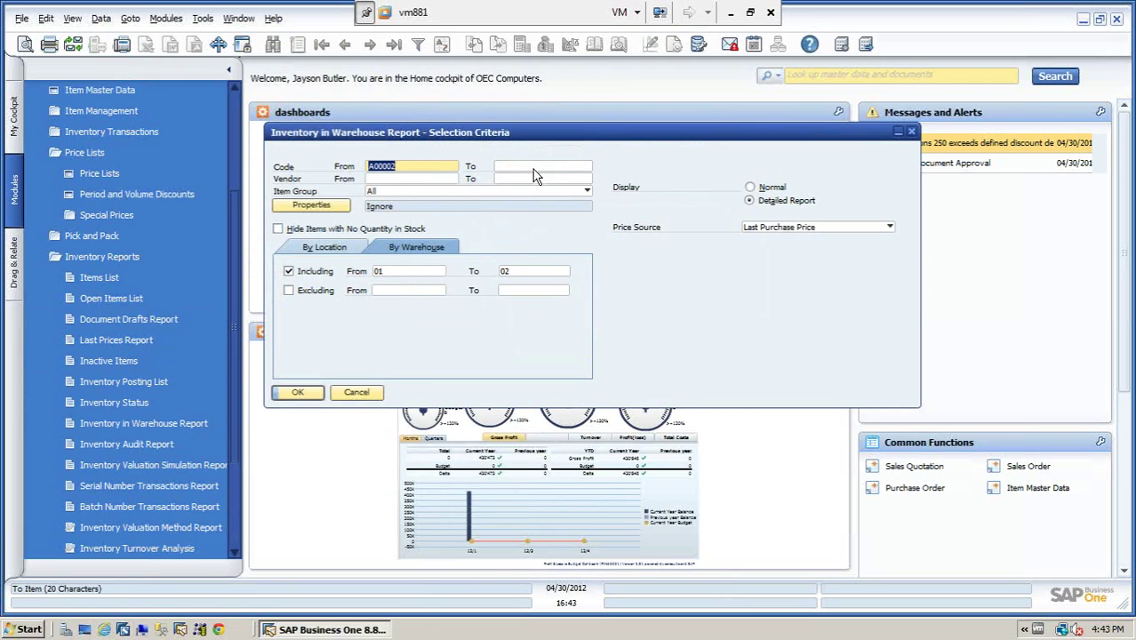
left_click(533, 167)
key("Tab")
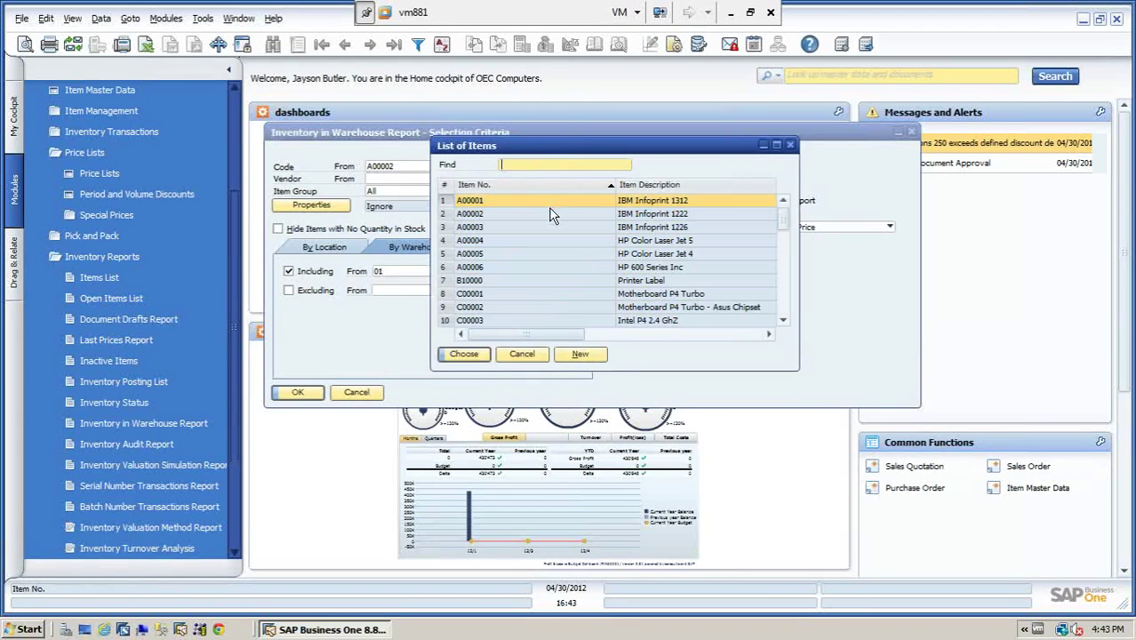
left_click(460, 353)
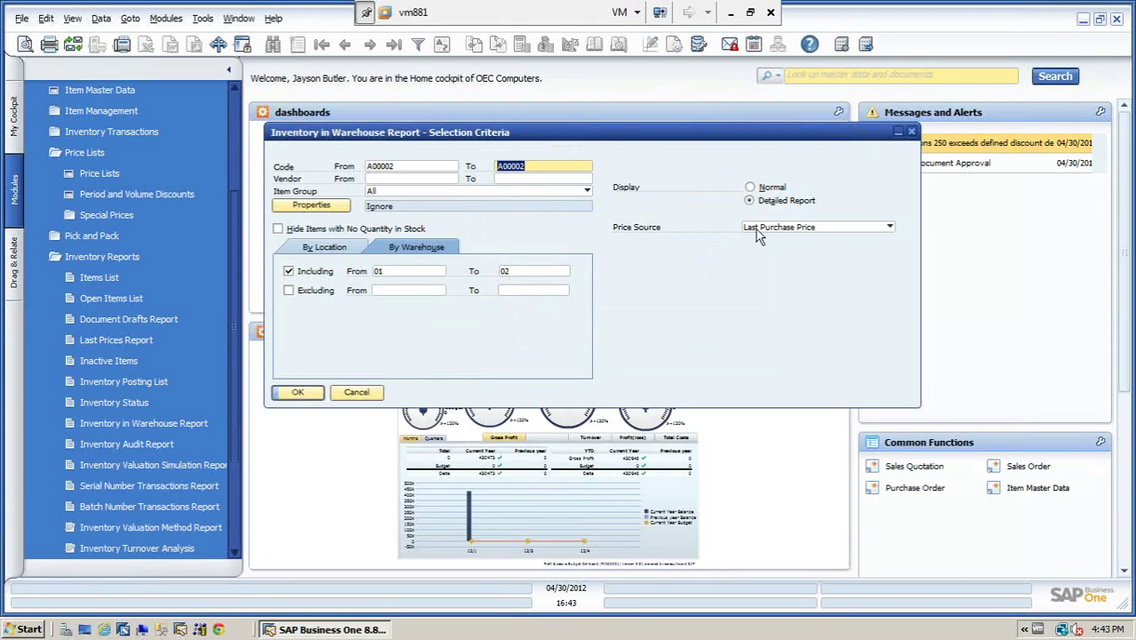
- Keep Last Purchase Price as the price source and run the detailed report
left_click(889, 228)
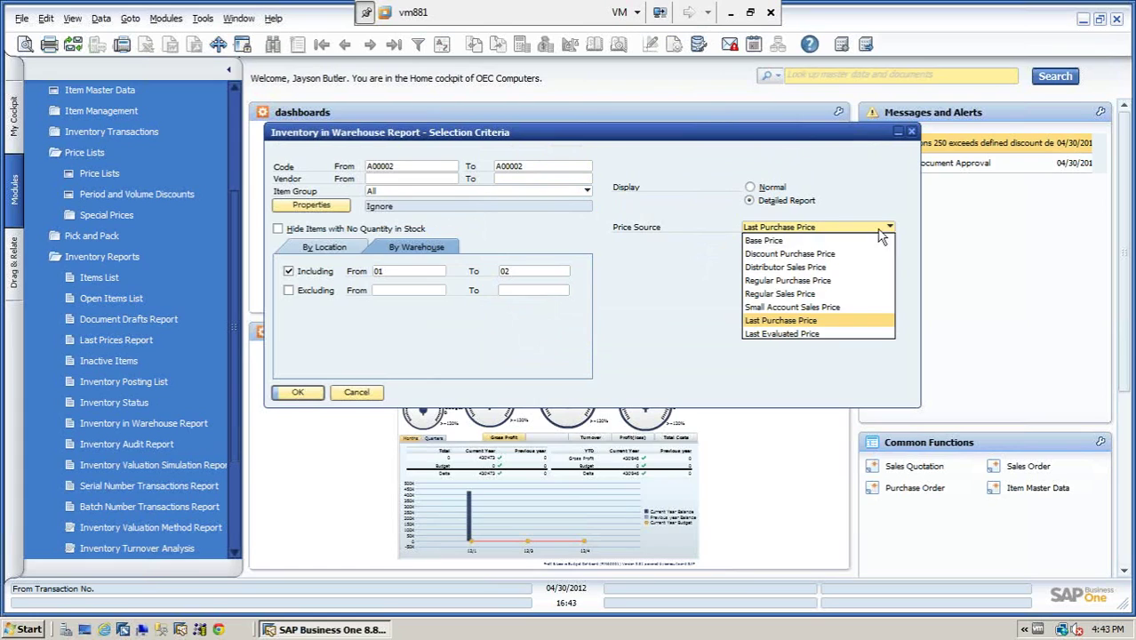
left_click(789, 322)
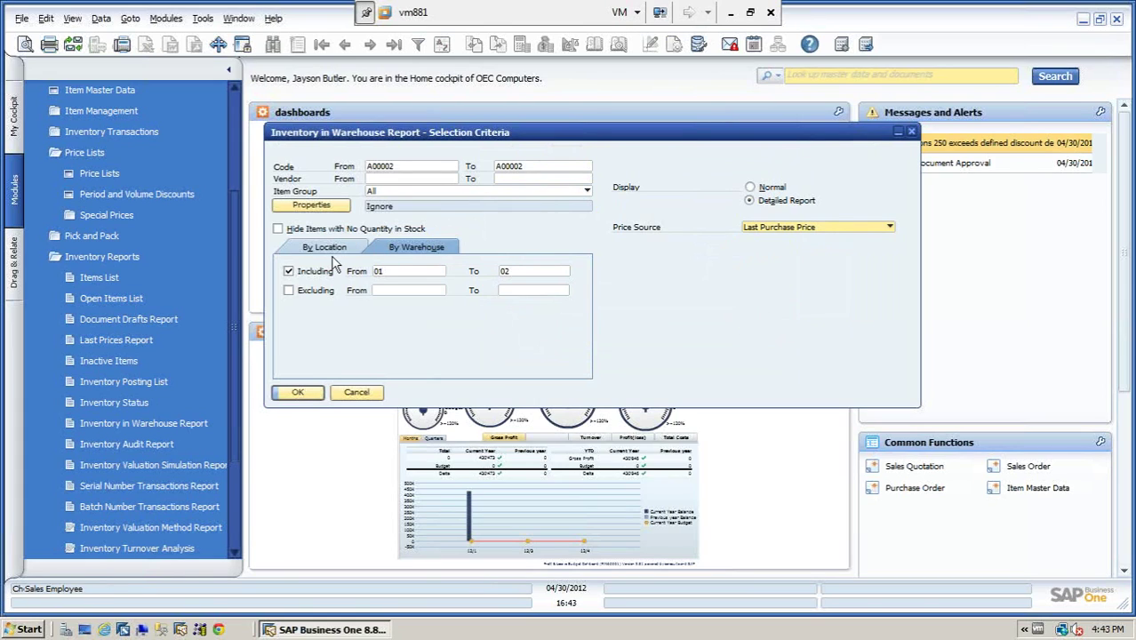
left_click(300, 394)
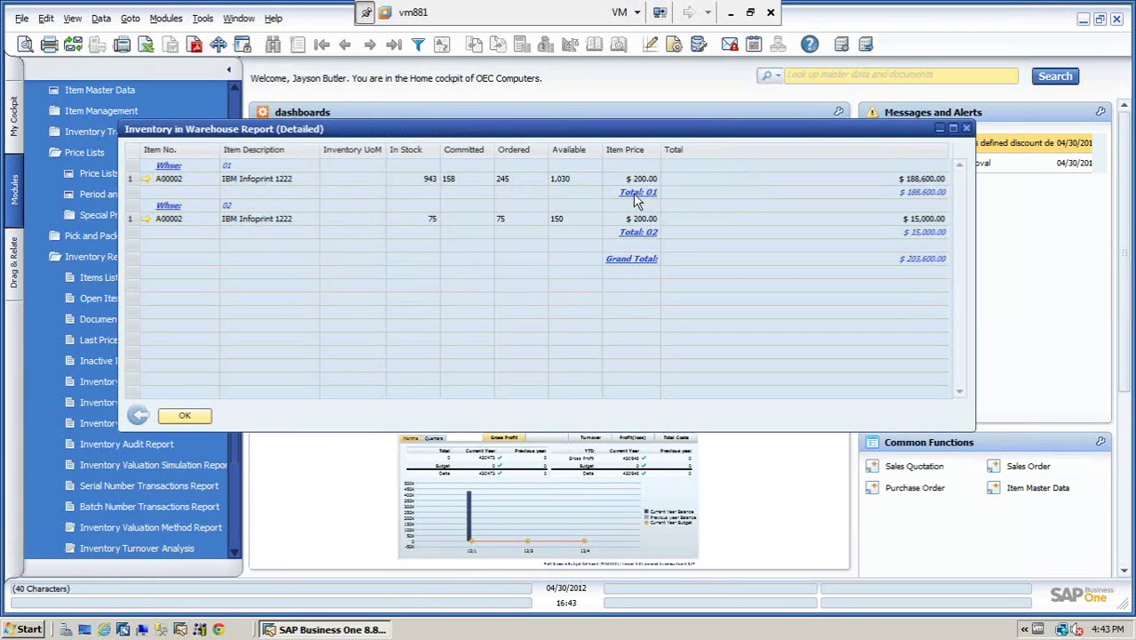
- Revalue the A00002 report at Last Evaluated Price: $157.04 per unit, $159,868.71 total
left_click(138, 415)
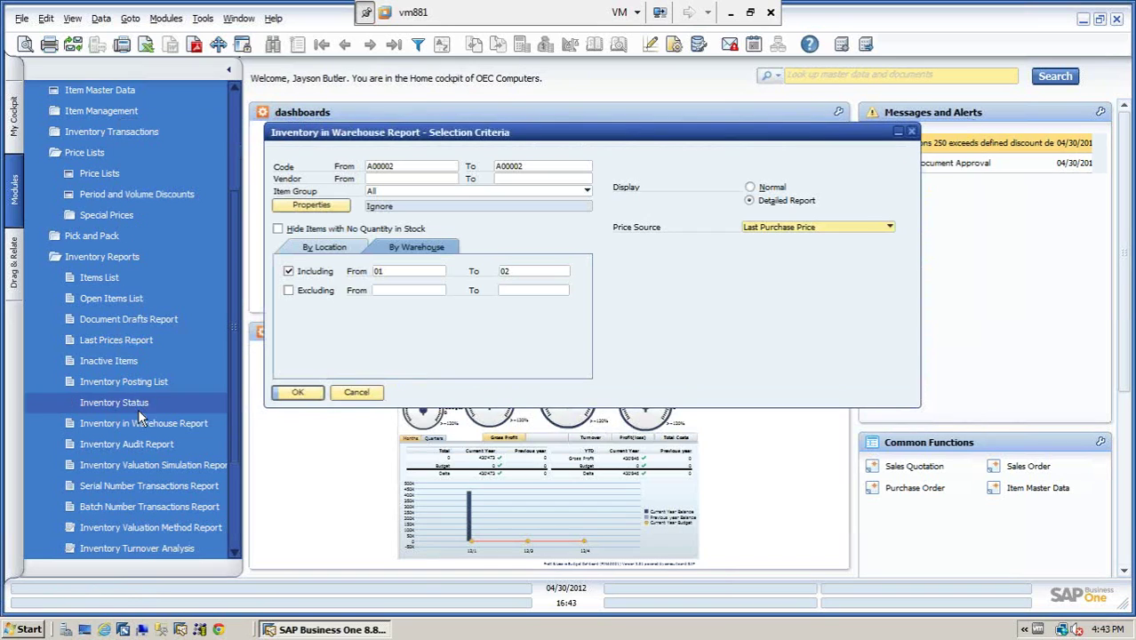
left_click(890, 227)
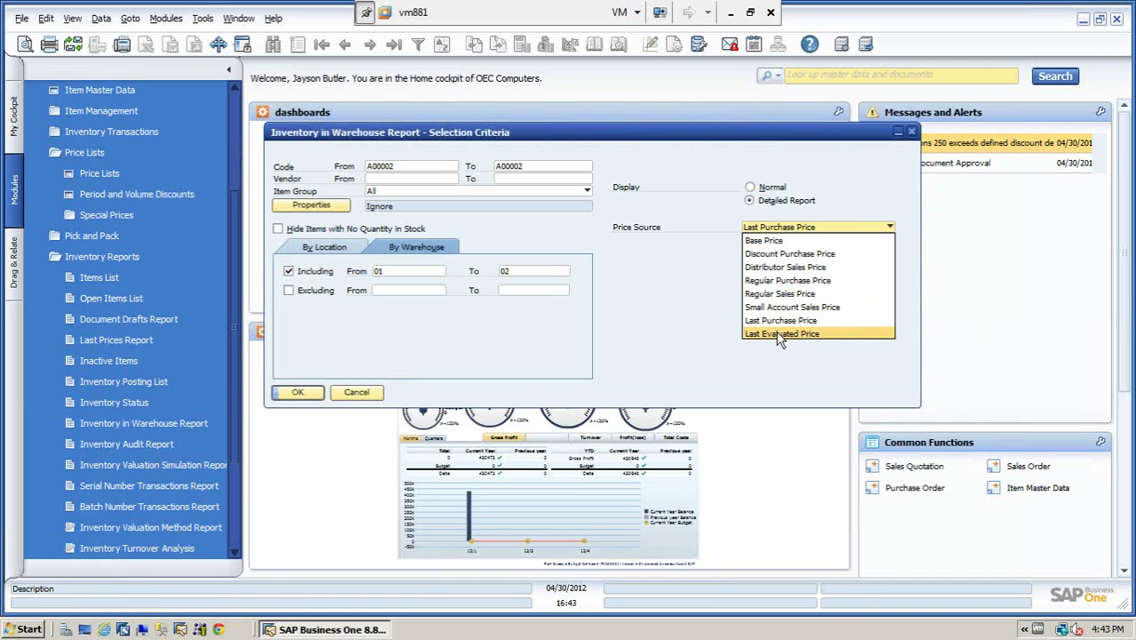
left_click(780, 335)
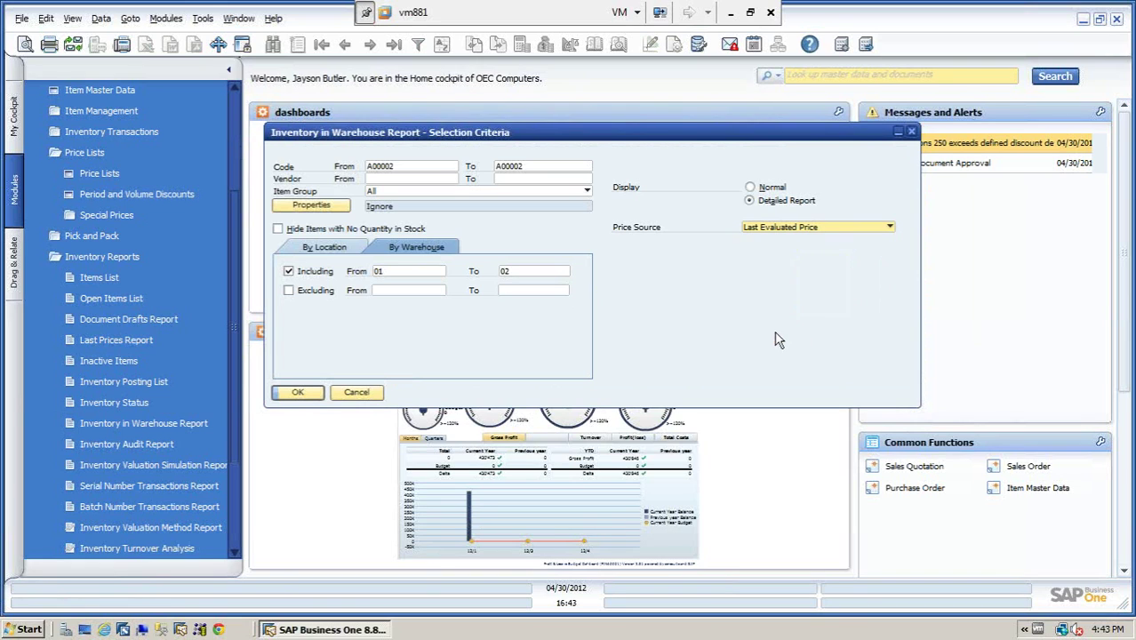
left_click(299, 394)
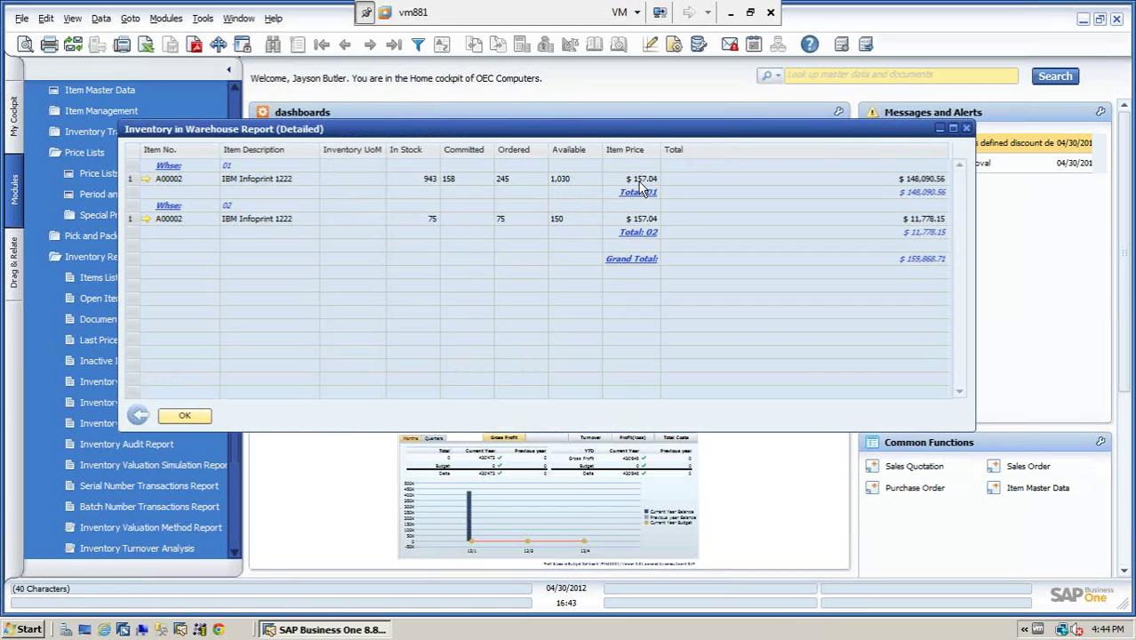
- Revalue the A00002 report at Regular Sales Price: $300.00 per unit, $305,400.00 total
left_click(138, 417)
left_click(891, 228)
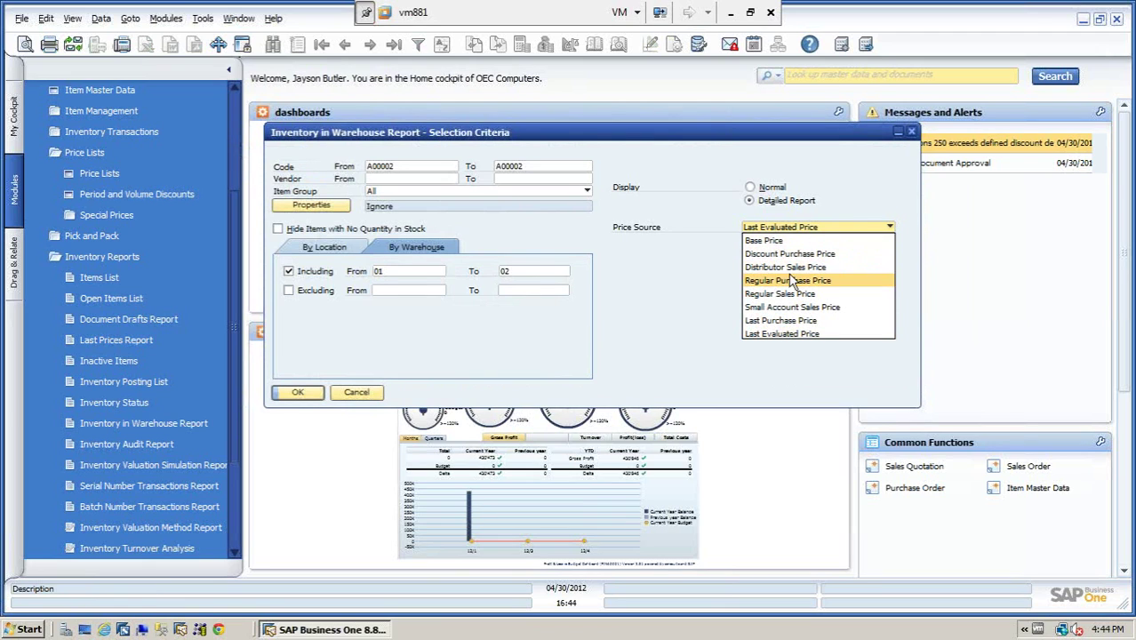
left_click(769, 295)
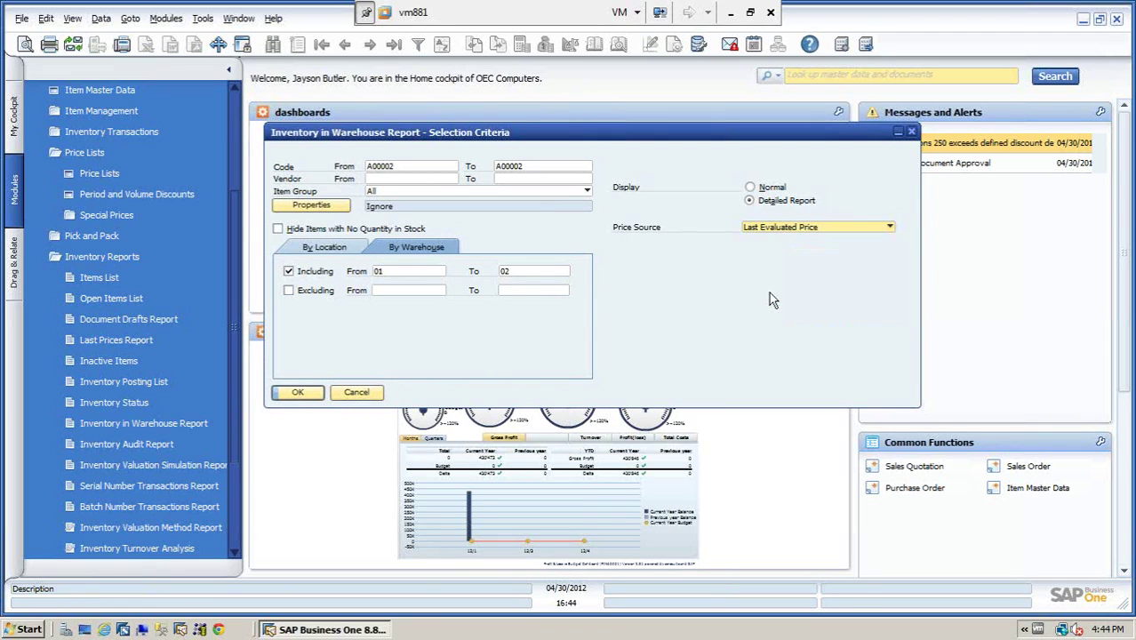
left_click(298, 392)
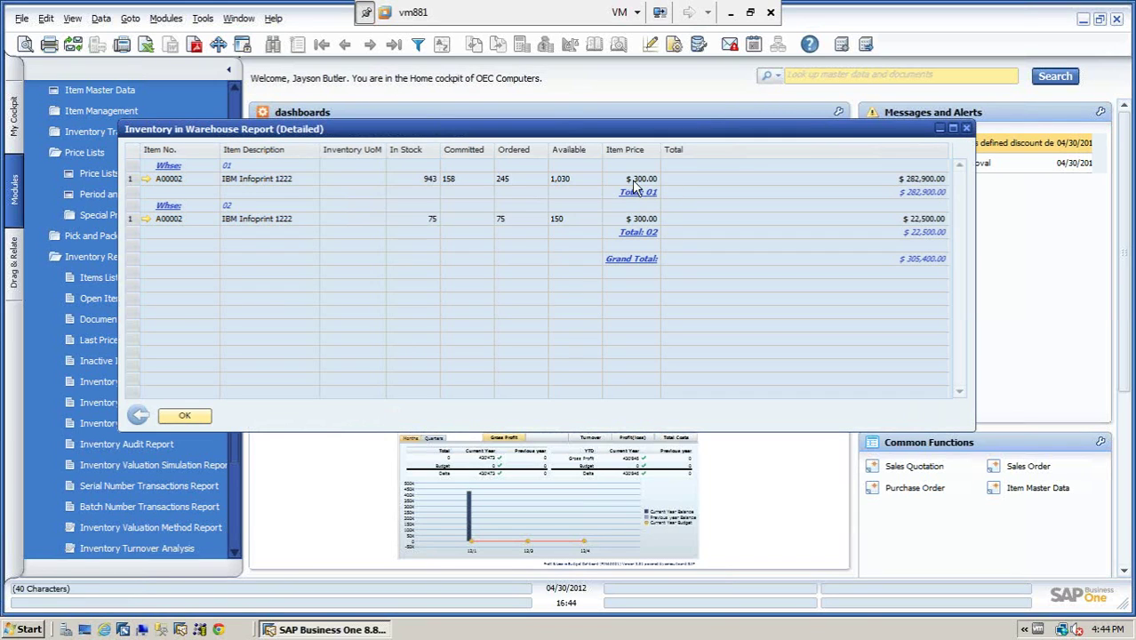
- Close the Inventory in Warehouse Report (Detailed) window to reveal the cockpit dashboards
left_click(184, 416)
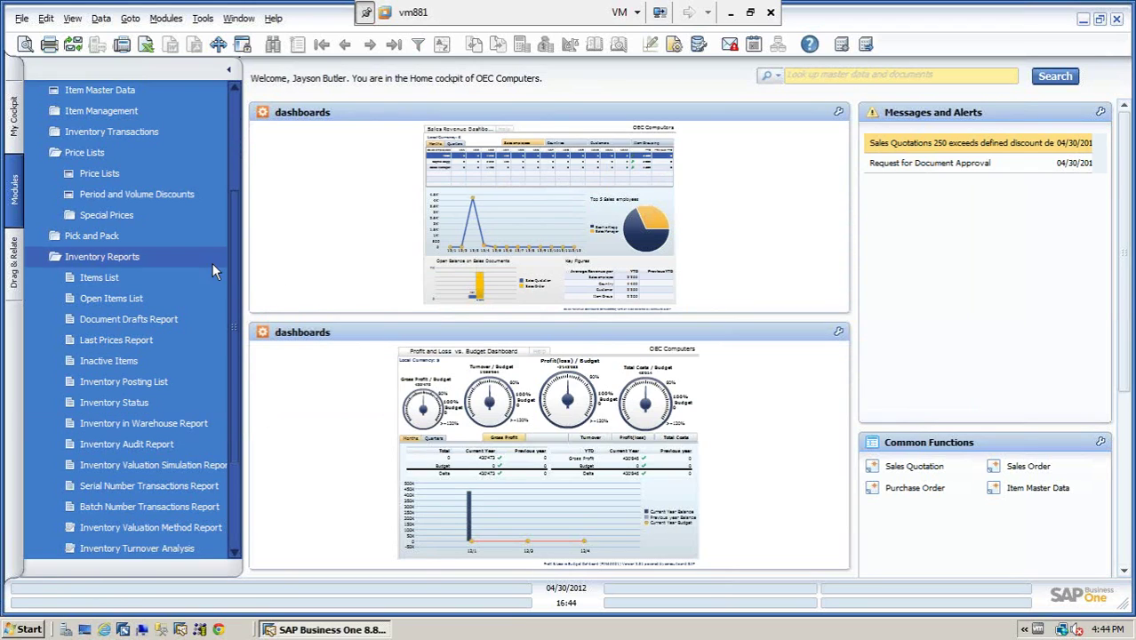